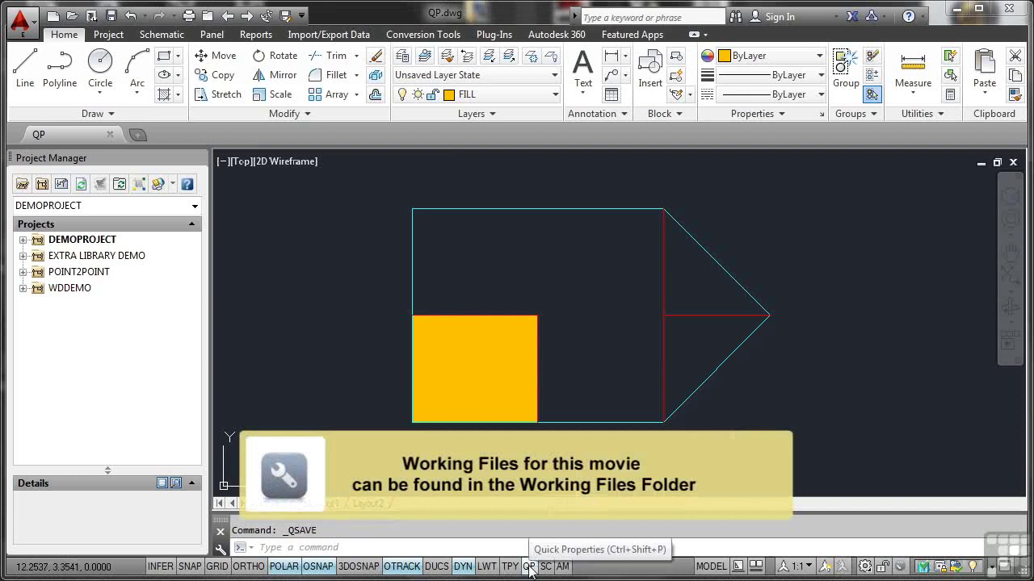
Step: Turn on Quick Properties and move the palette for the red vertical line between rectangle and triangle down beside that line
{"action": "left_click", "coordinate": [529, 567]}
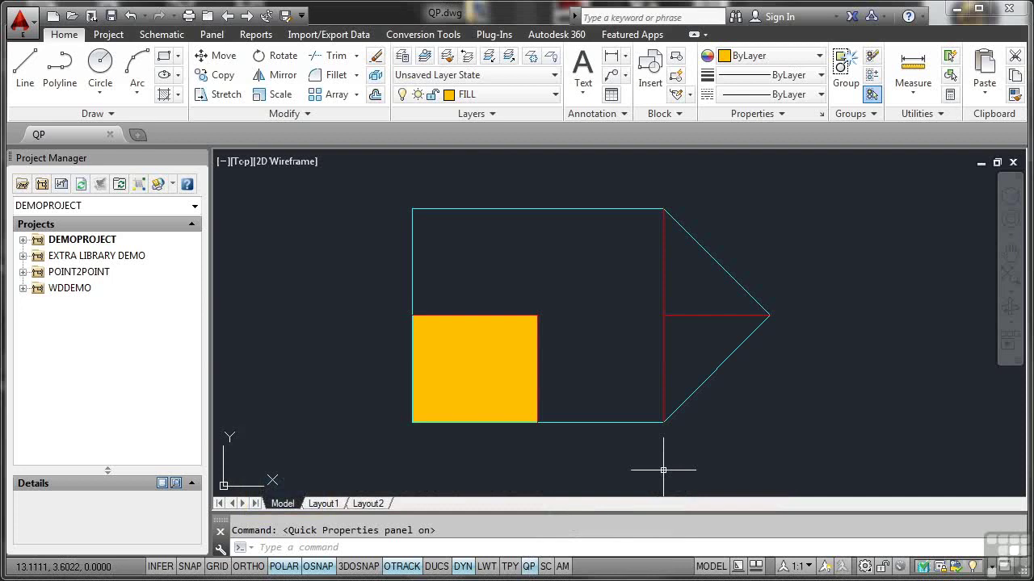
{"action": "left_click", "coordinate": [663, 252]}
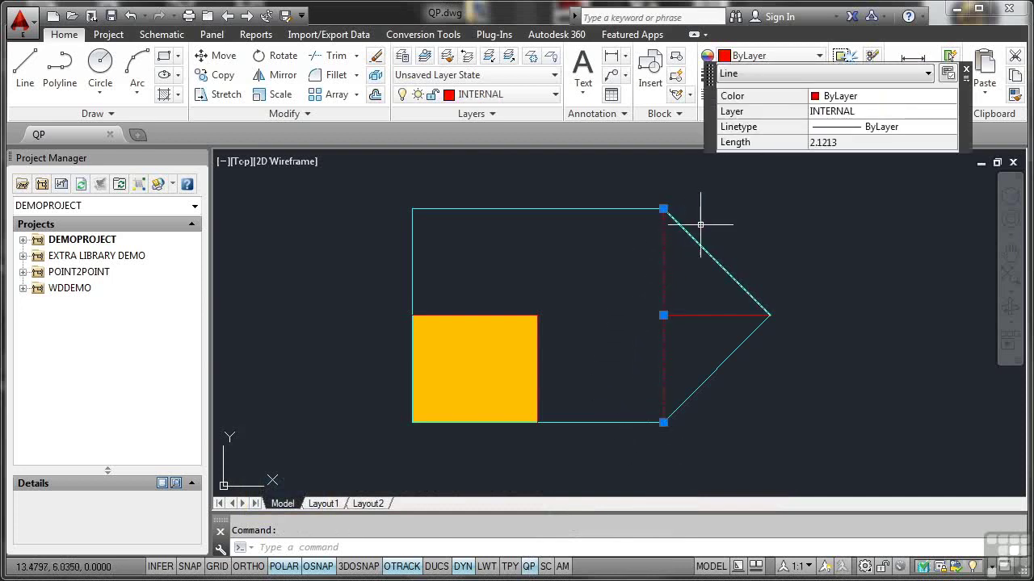
{"action": "left_click_drag", "start_coordinate": [711, 74], "coordinate": [700, 211]}
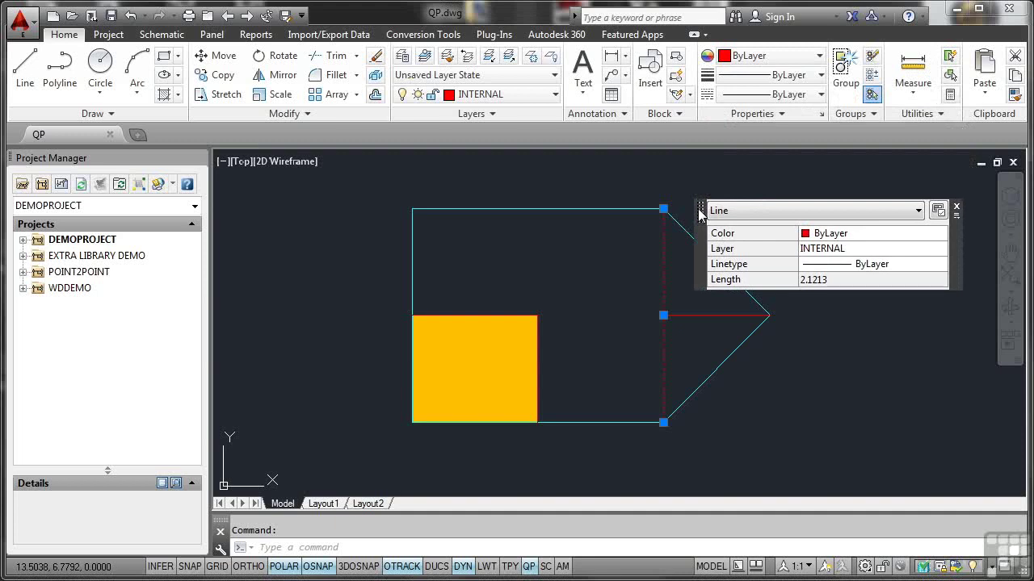
Step: Change the selected vertical line's layer to EXTERNAL in its quick properties and close the palette
{"action": "left_click", "coordinate": [843, 252]}
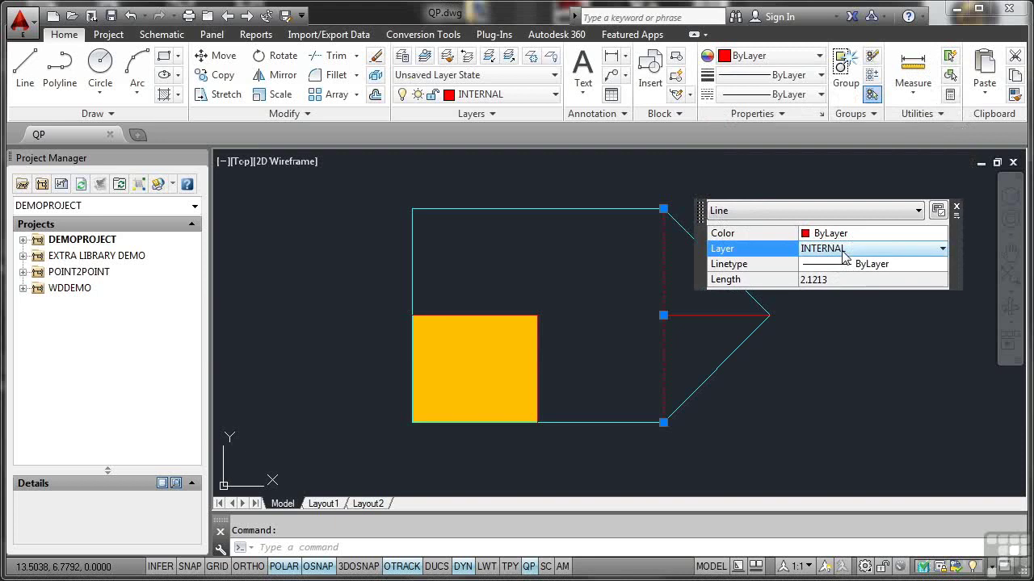
{"action": "left_click", "coordinate": [939, 252]}
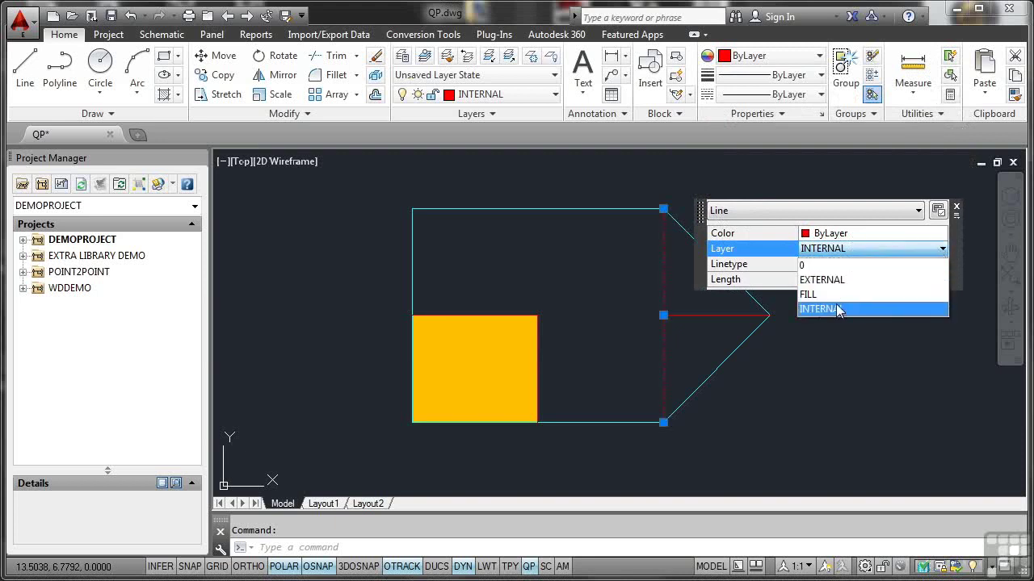
{"action": "left_click", "coordinate": [843, 281]}
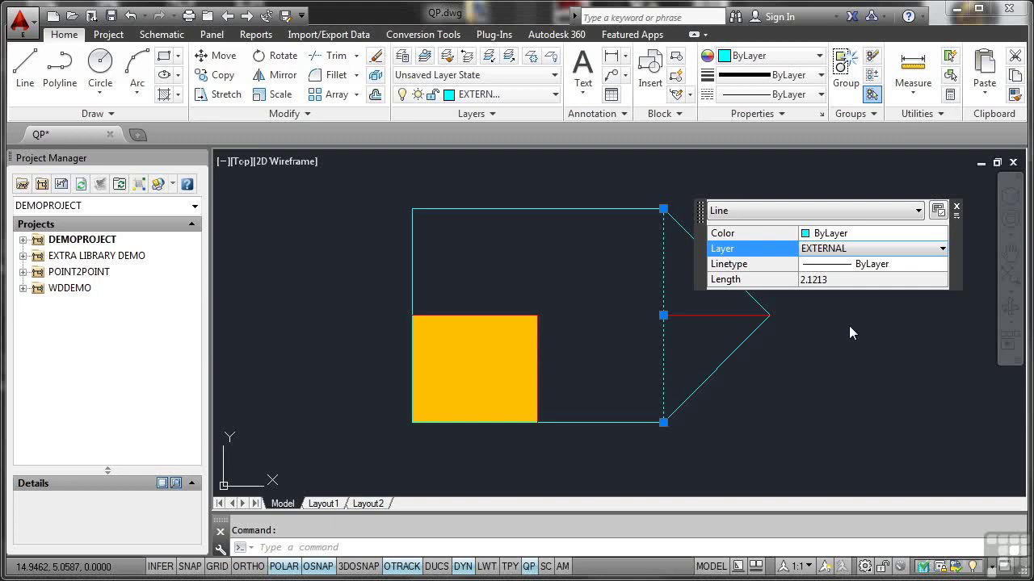
{"action": "left_click", "coordinate": [956, 211]}
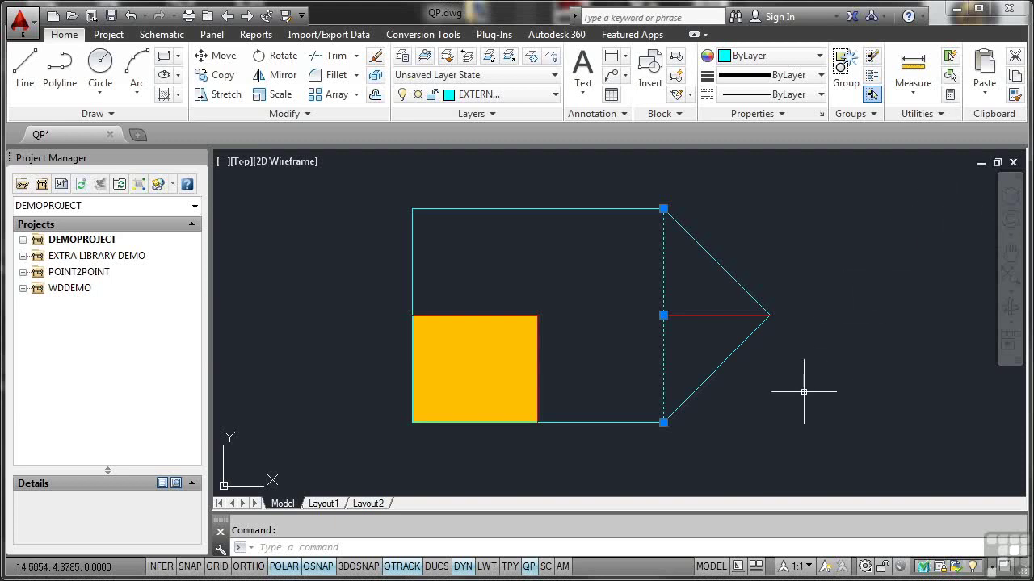
Step: View the shared quick properties of the vertical line and the triangle's lower diagonal line, and clear the selection
{"action": "left_click", "coordinate": [529, 568]}
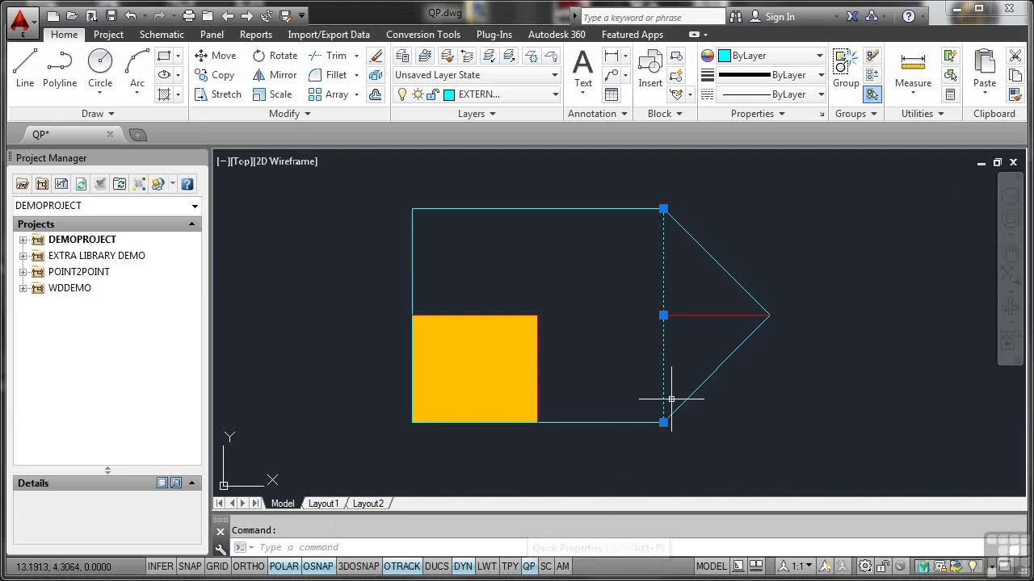
{"action": "left_click", "coordinate": [720, 364]}
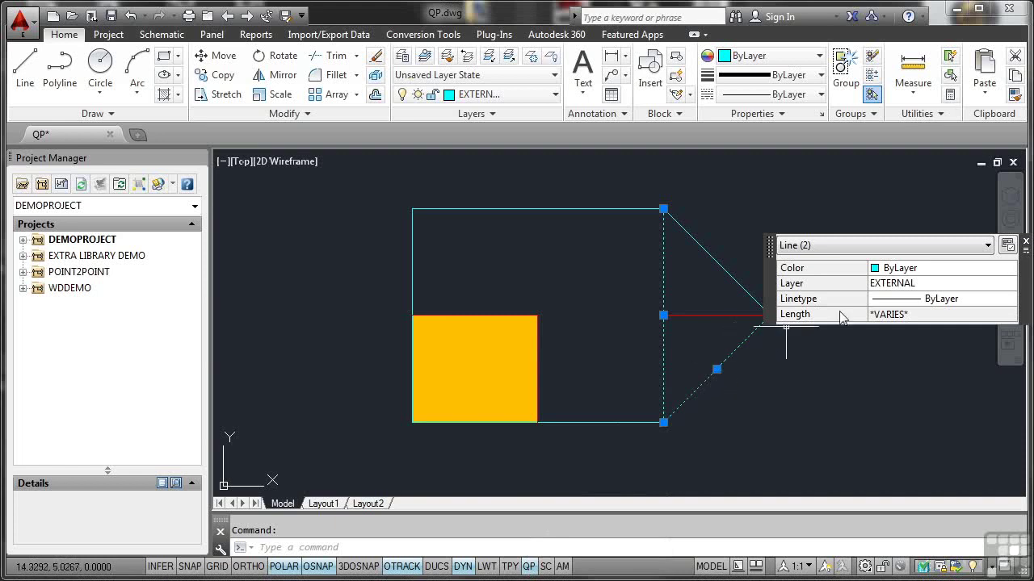
{"action": "left_click", "coordinate": [1024, 243]}
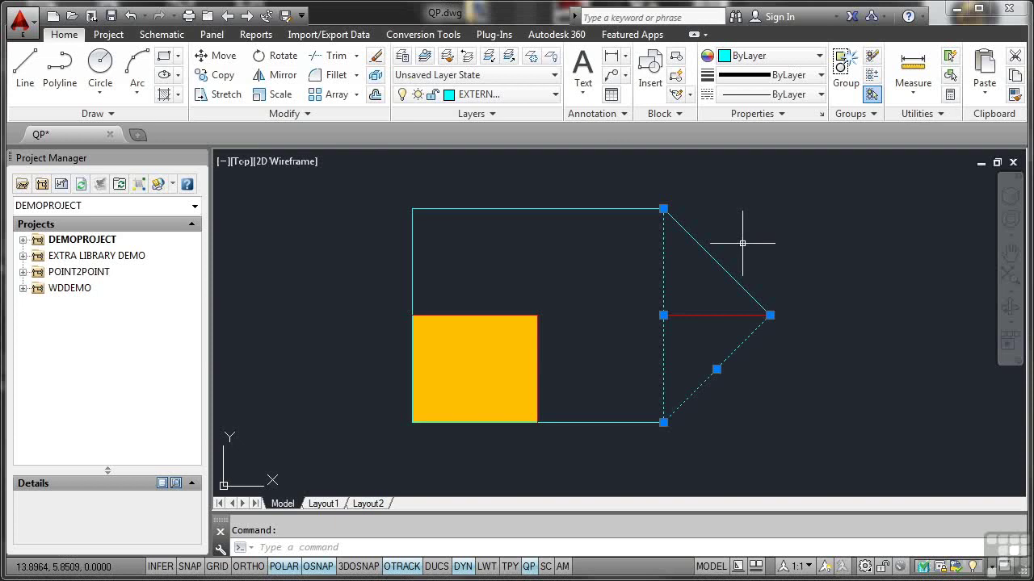
{"action": "key", "text": "Escape"}
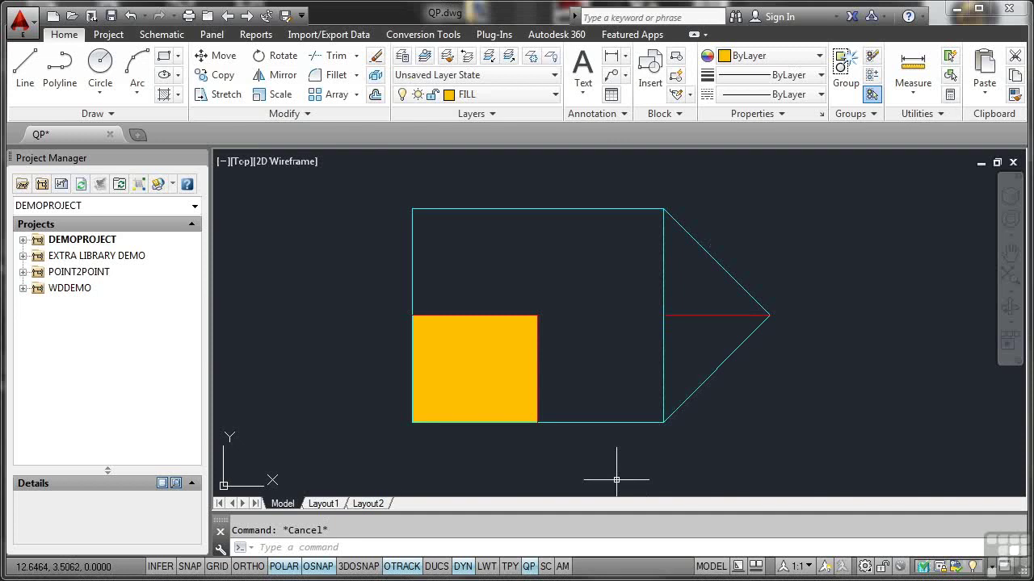
Step: Set the Quick Properties palette's cursor-dependent location to the Top-Left quadrant in the drafting settings
{"action": "right_click", "coordinate": [529, 567]}
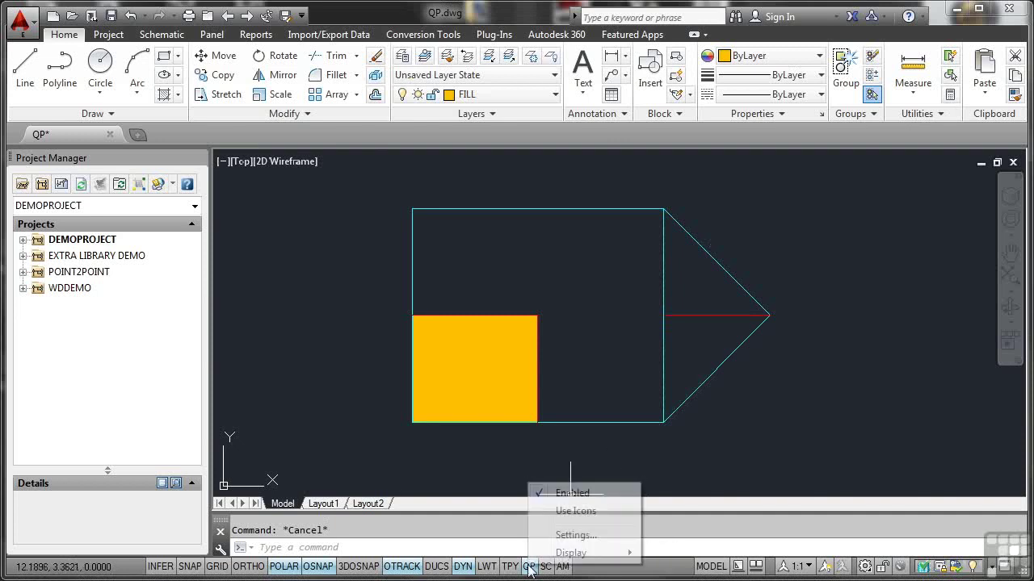
{"action": "left_click", "coordinate": [575, 536]}
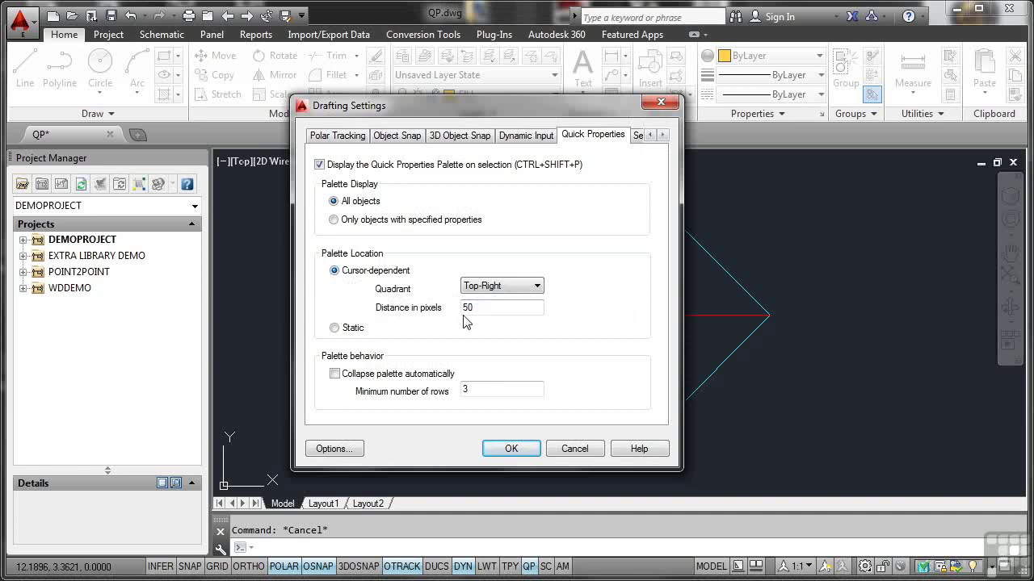
{"action": "left_click", "coordinate": [537, 287]}
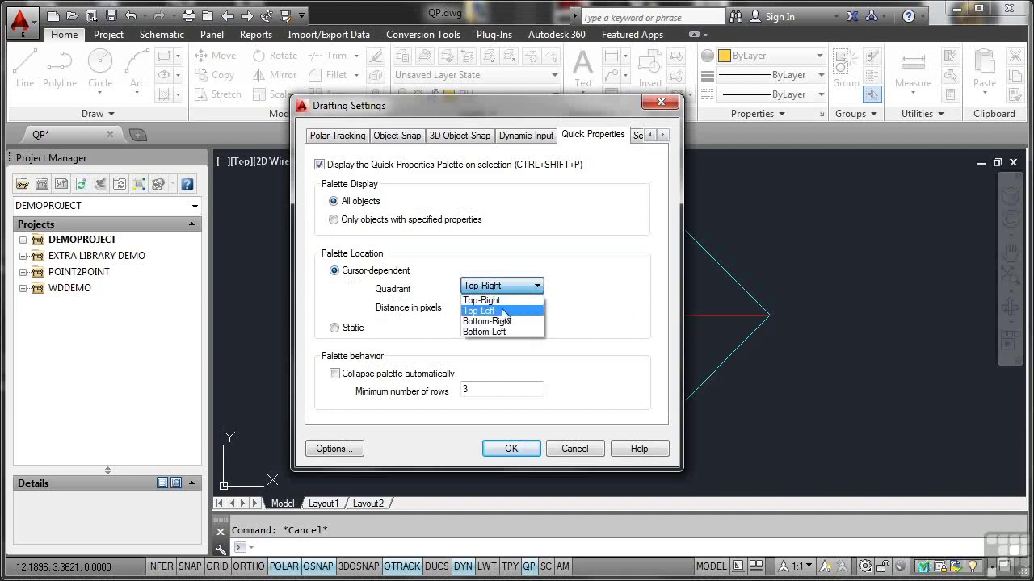
{"action": "left_click", "coordinate": [501, 312]}
{"action": "left_click", "coordinate": [525, 450]}
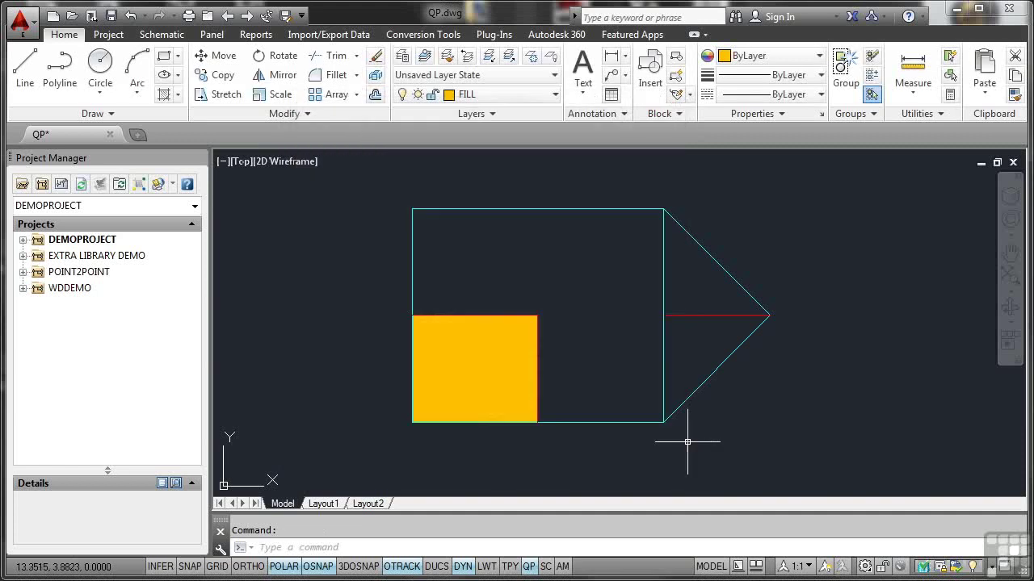
Step: Select the vertical line to check where its Quick Properties palette appears, and close the palette
{"action": "left_click", "coordinate": [664, 273]}
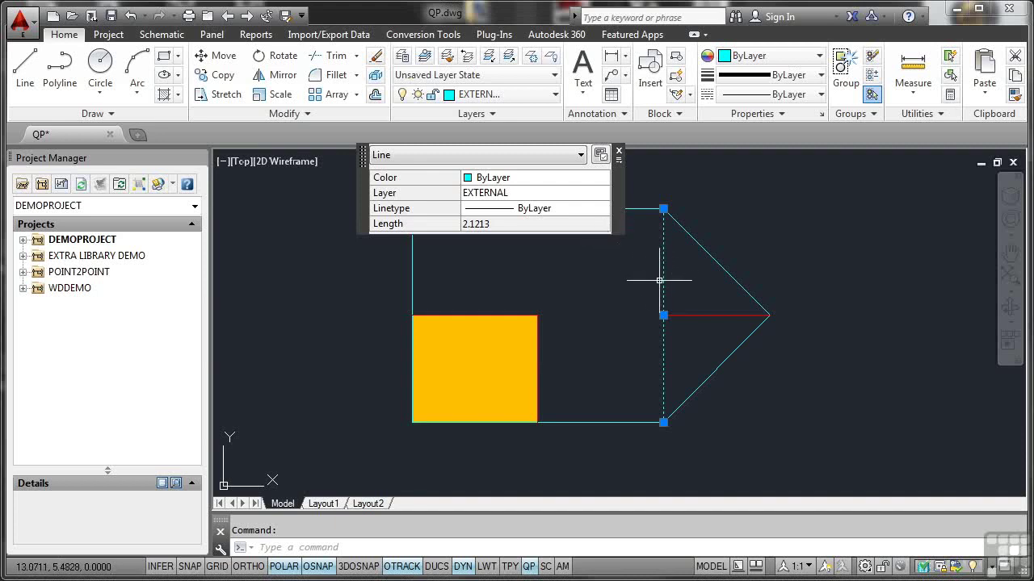
{"action": "mouse_move", "coordinate": [662, 283]}
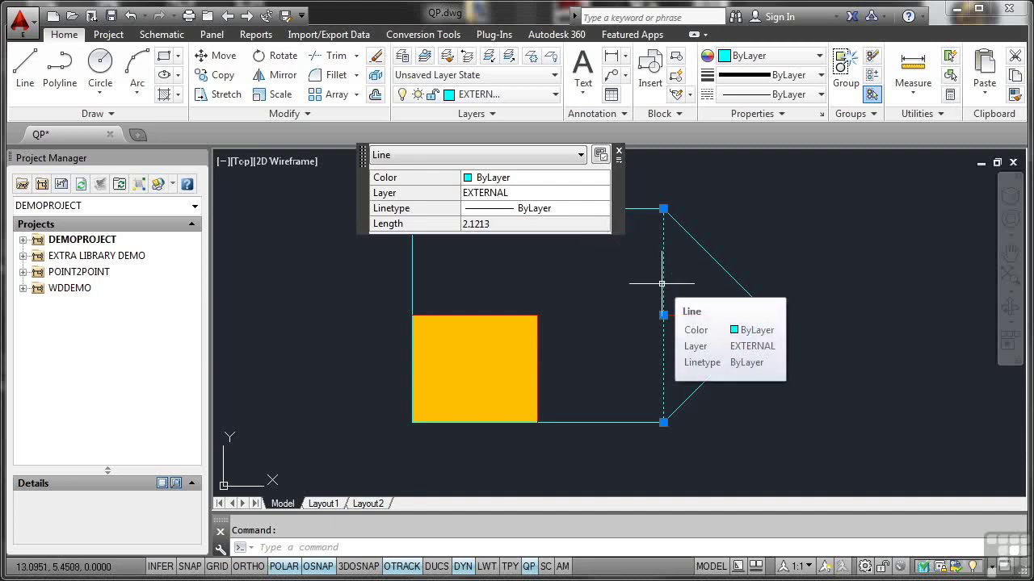
{"action": "left_click", "coordinate": [618, 153]}
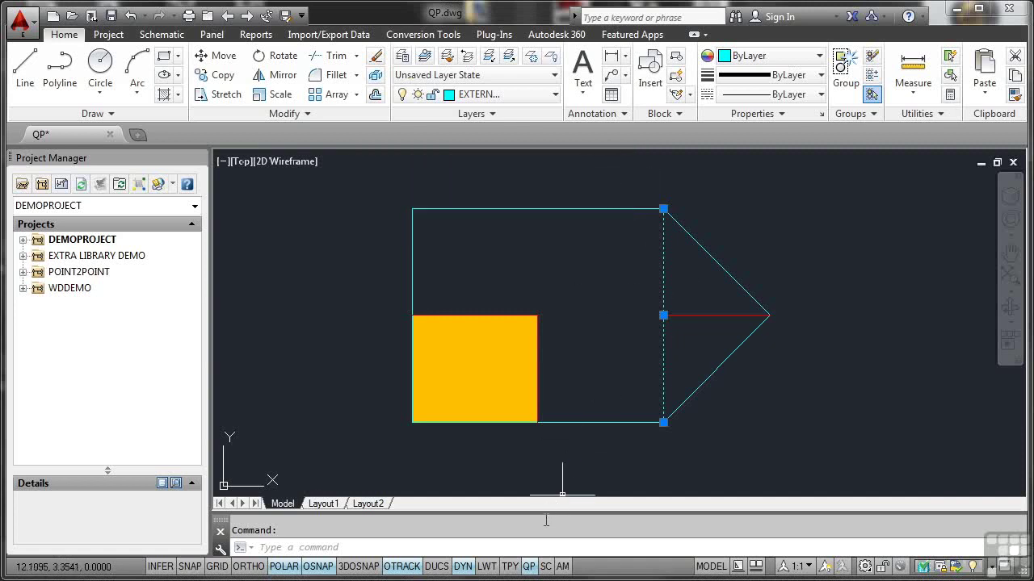
Step: Set the Quick Properties palette quadrant to Top-Right and make the palette collapse automatically with a minimum of 4 rows
{"action": "right_click", "coordinate": [531, 569]}
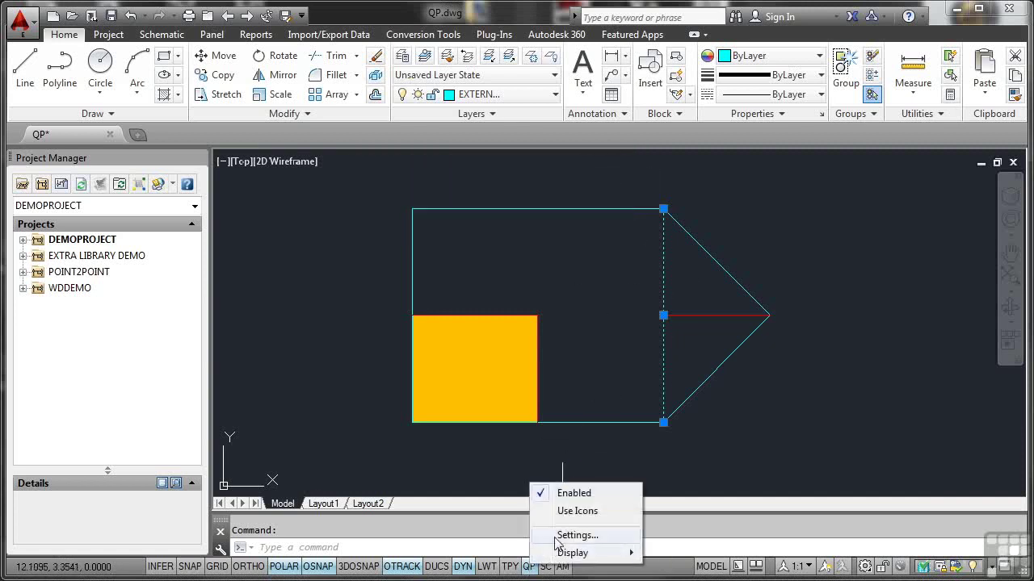
{"action": "left_click", "coordinate": [556, 537]}
{"action": "left_click", "coordinate": [537, 286]}
{"action": "left_click", "coordinate": [531, 301]}
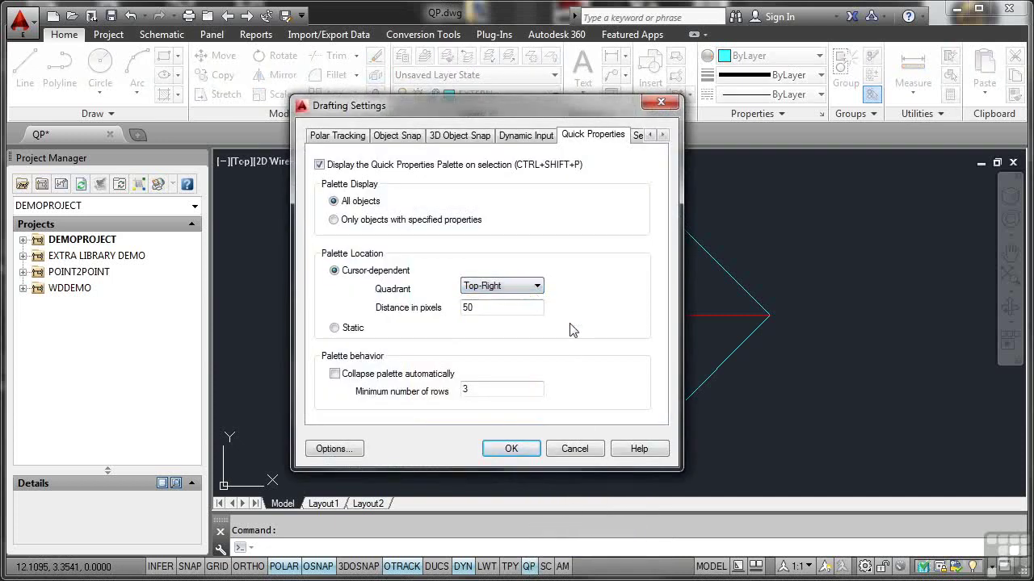
{"action": "left_click", "coordinate": [336, 375]}
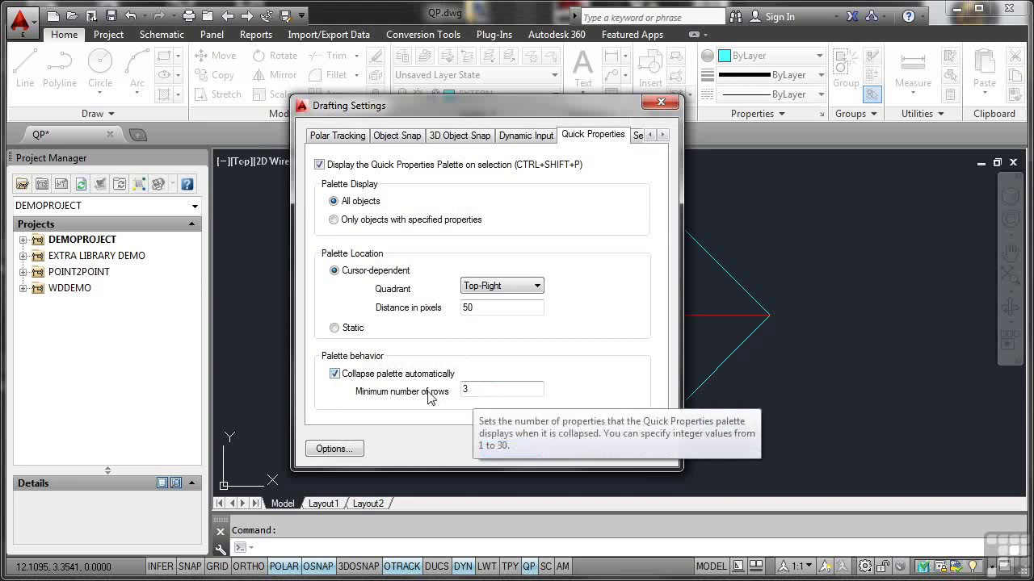
{"action": "double_click", "coordinate": [476, 390]}
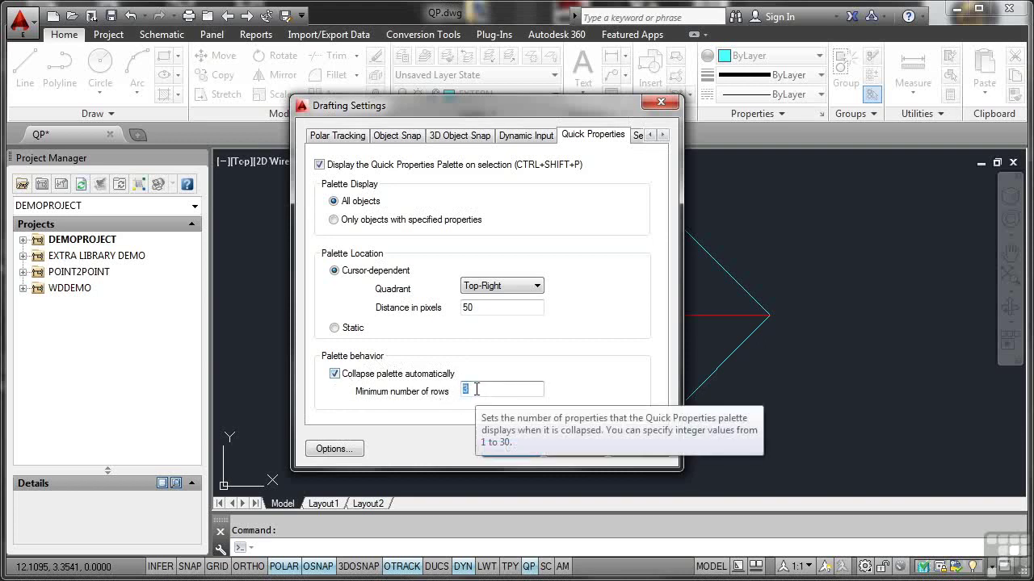
{"action": "type", "text": "4"}
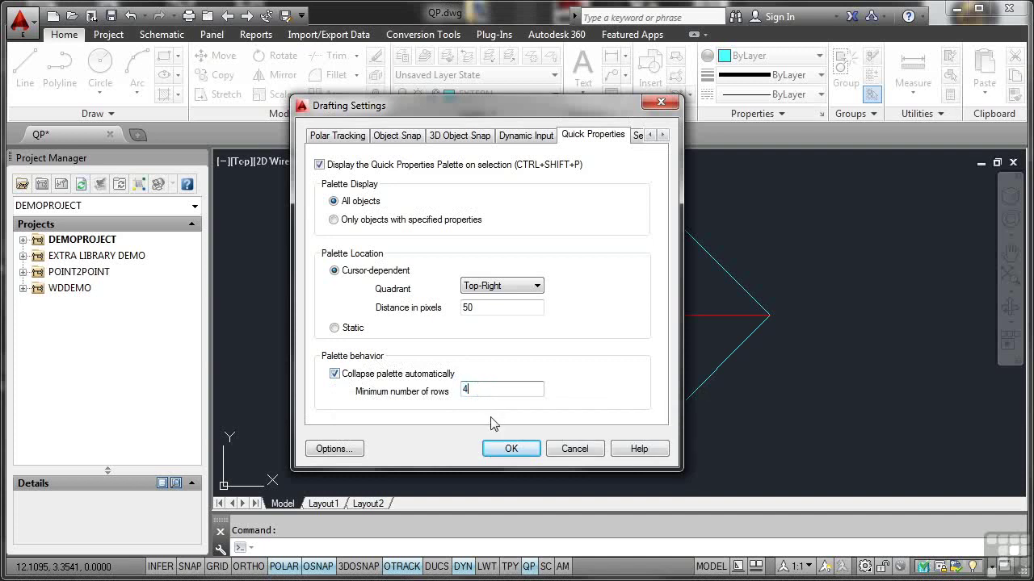
{"action": "left_click", "coordinate": [509, 449]}
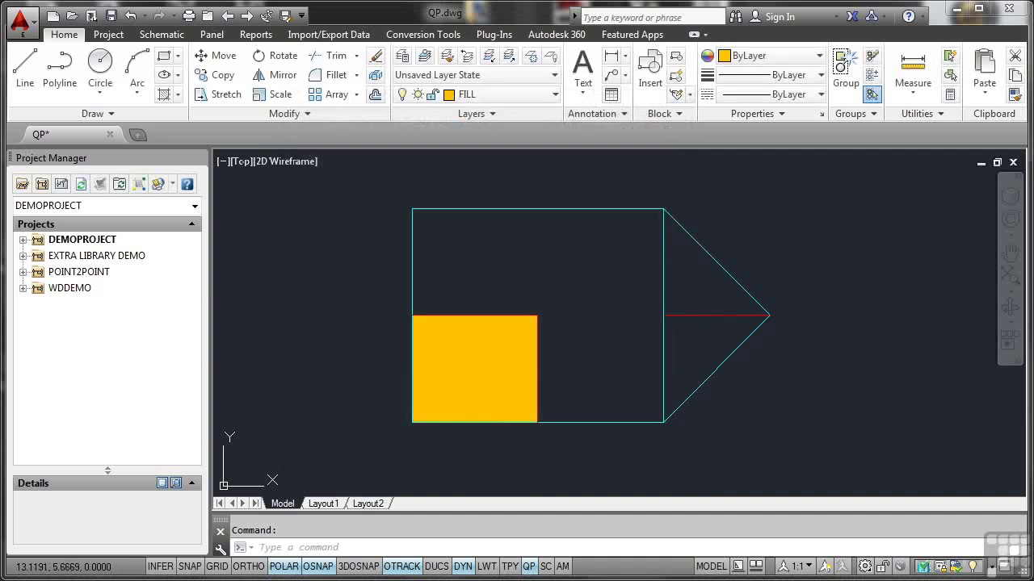
Step: Check the vertical line's properties in the collapsing palette, close the palette and clear the selection
{"action": "left_click", "coordinate": [666, 258]}
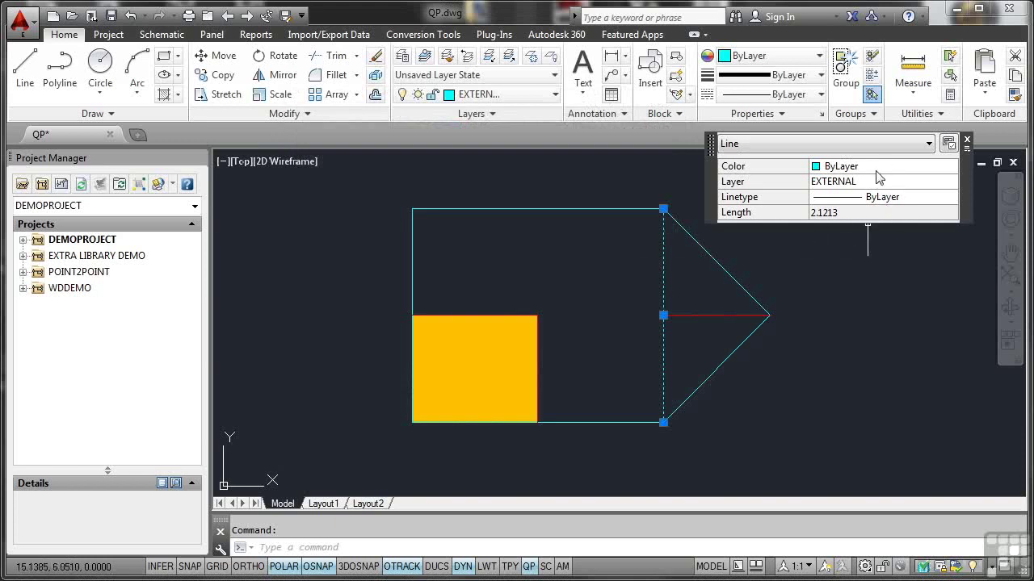
{"action": "left_click", "coordinate": [967, 139]}
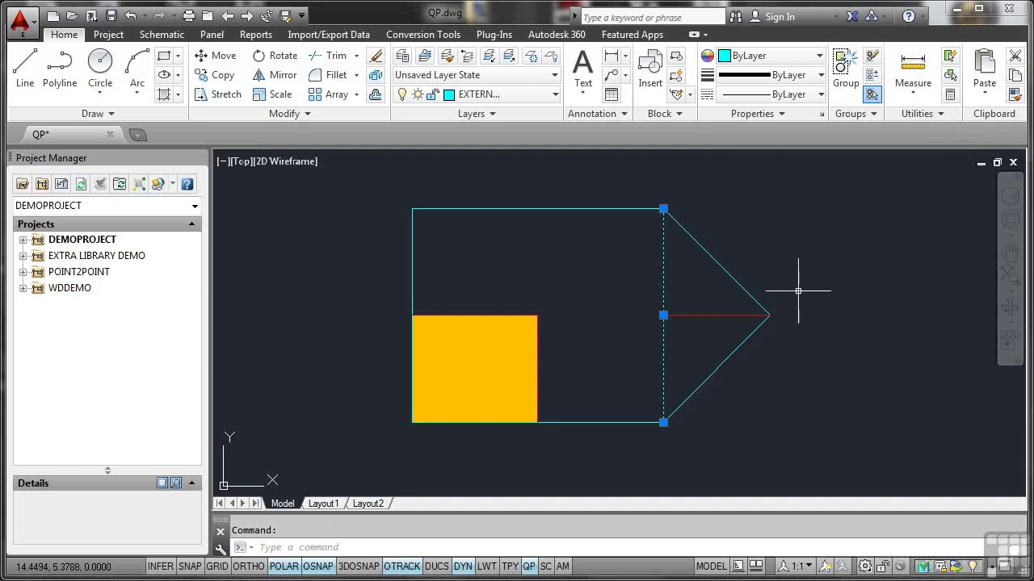
{"action": "key", "text": "Escape"}
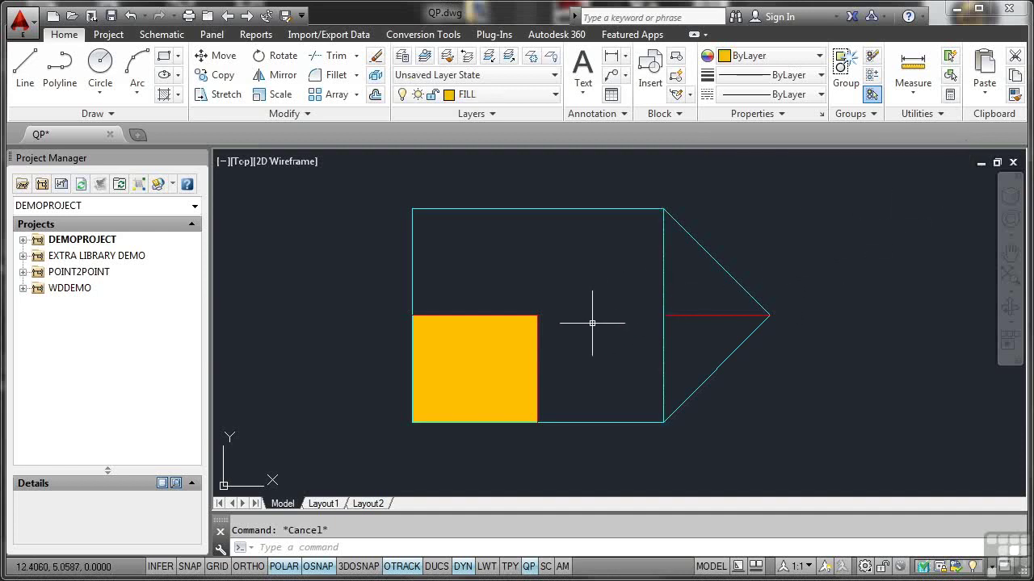
Step: Select the yellow solid hatch, expand its Quick Properties palette to view all rows, and close the palette
{"action": "left_click", "coordinate": [507, 342]}
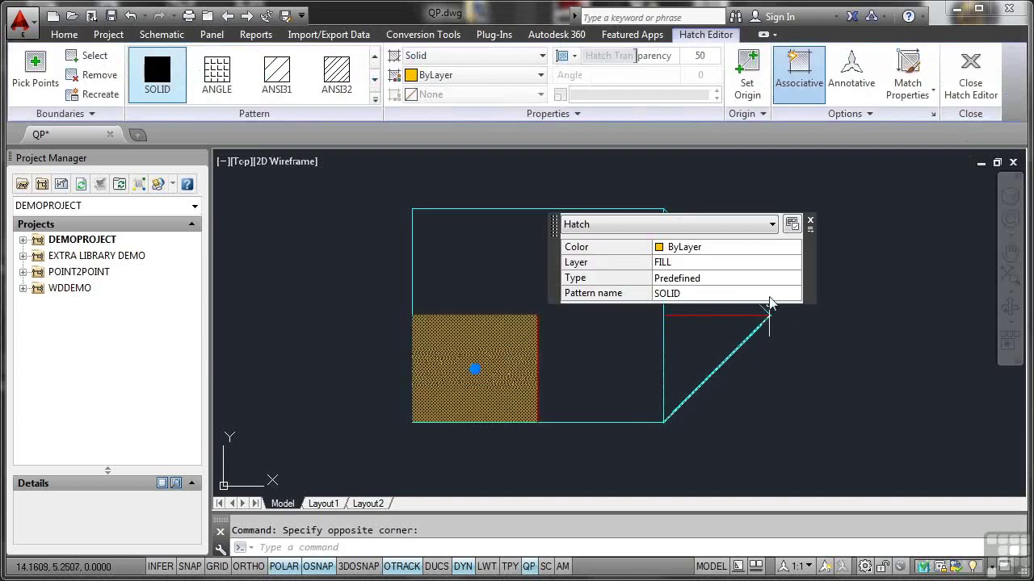
{"action": "mouse_move", "coordinate": [634, 249]}
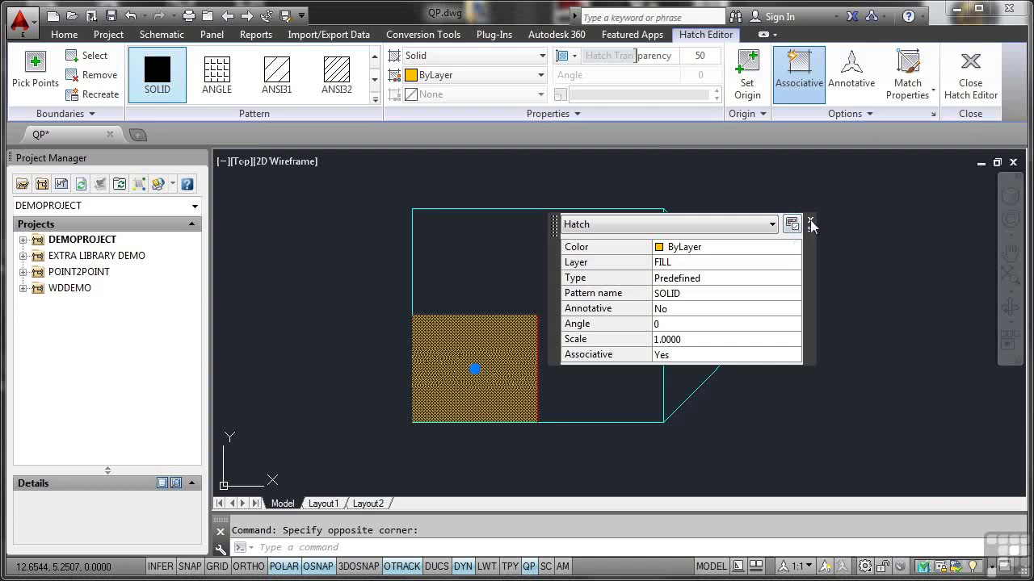
{"action": "left_click", "coordinate": [809, 221]}
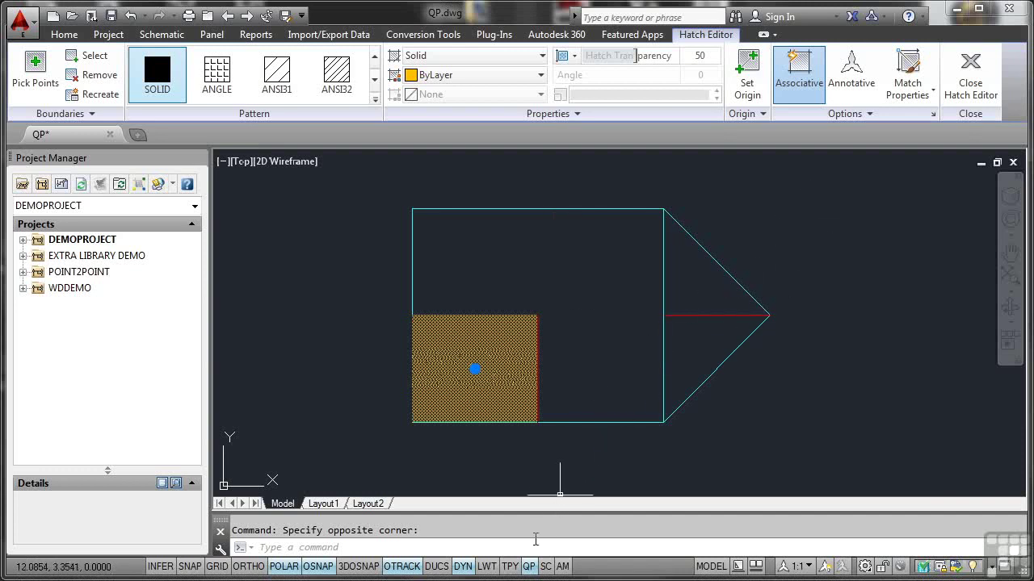
Step: Clear the hatch selection and leave the Quick Properties display switched off
{"action": "left_click", "coordinate": [528, 566]}
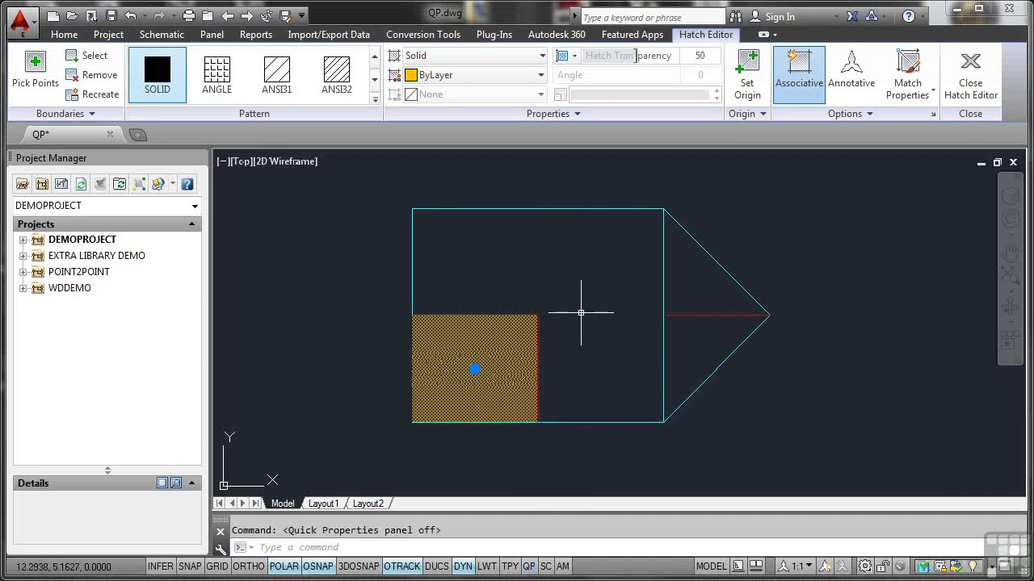
{"action": "key", "text": "Escape"}
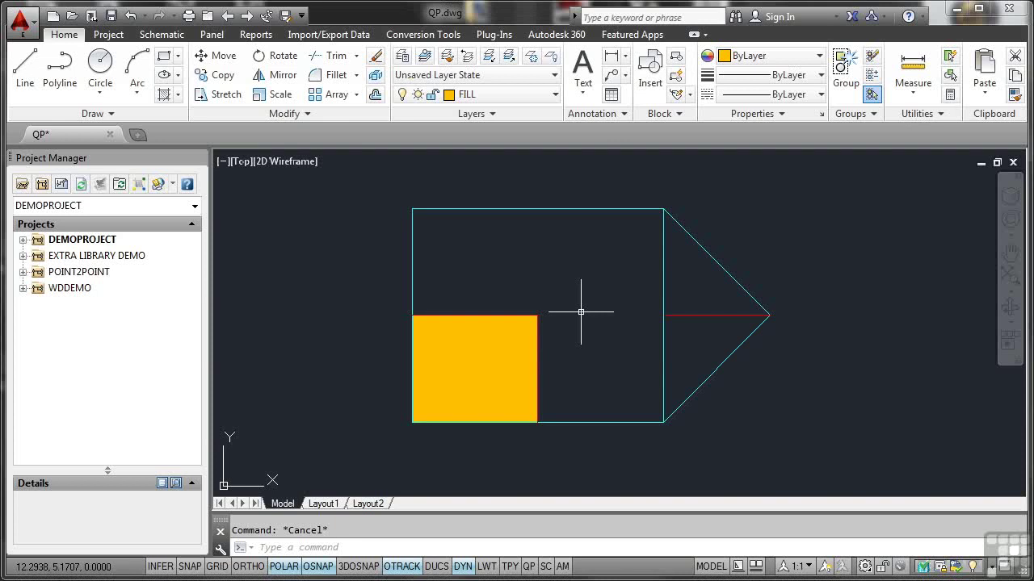
{"action": "left_click", "coordinate": [529, 567]}
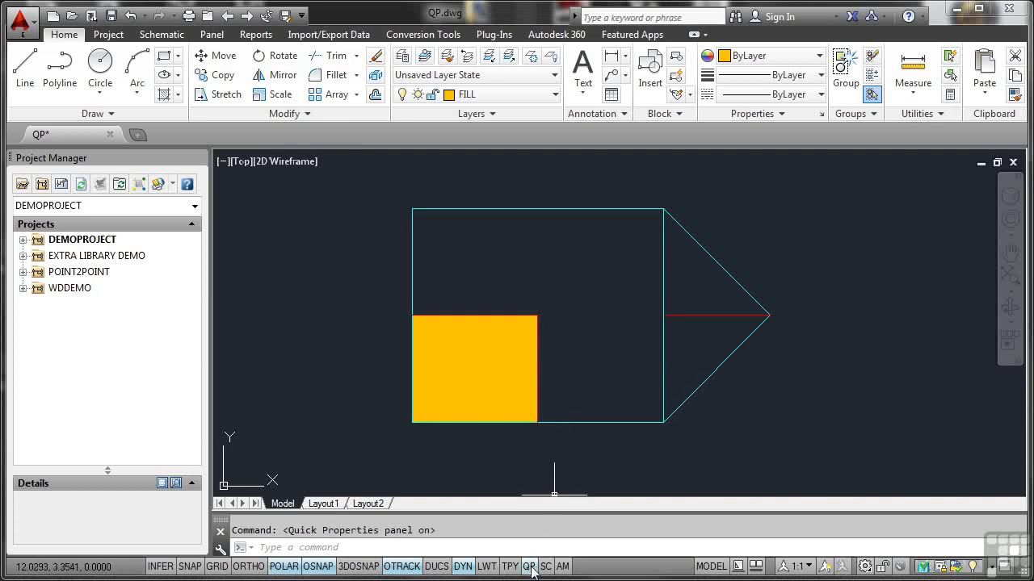
{"action": "left_click", "coordinate": [529, 567]}
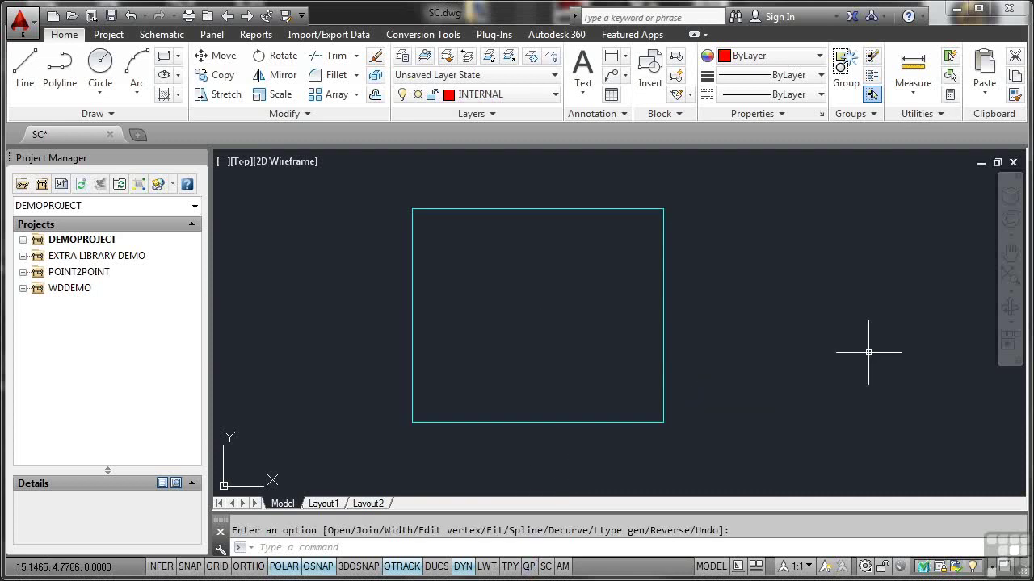
Step: Turn on Selection Cycling for the SC drawing
{"action": "left_click", "coordinate": [546, 567]}
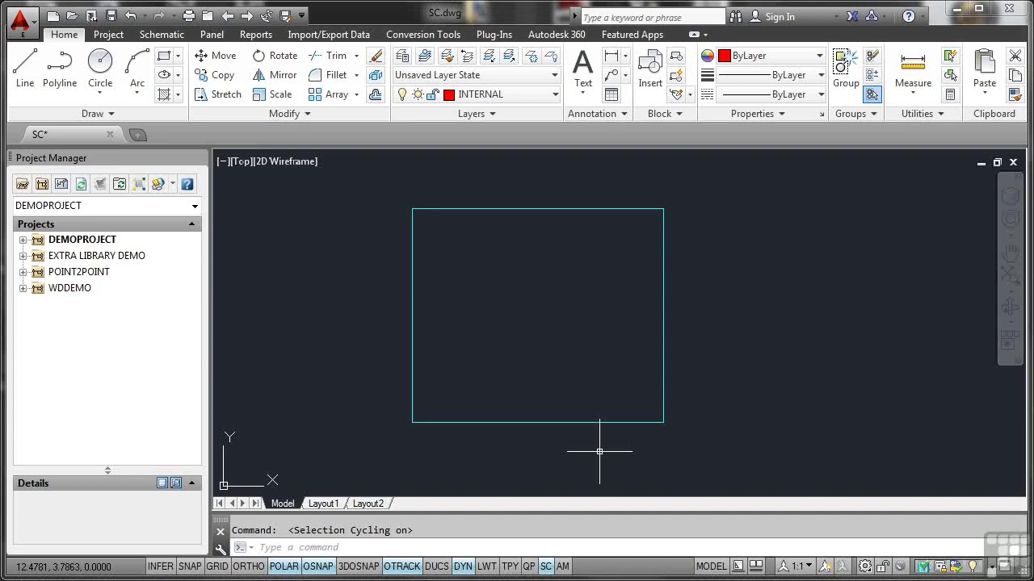
Step: Turn off Selection Cycling and draw a rectangle on the INTERNAL layer corner to corner exactly over the cyan rectangle
{"action": "left_click", "coordinate": [546, 566]}
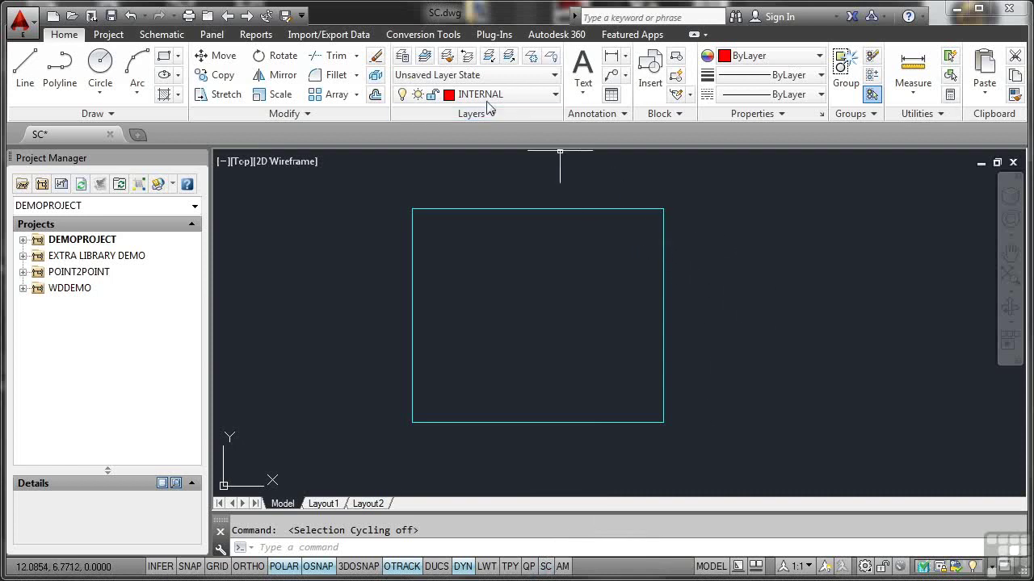
{"action": "left_click", "coordinate": [164, 58]}
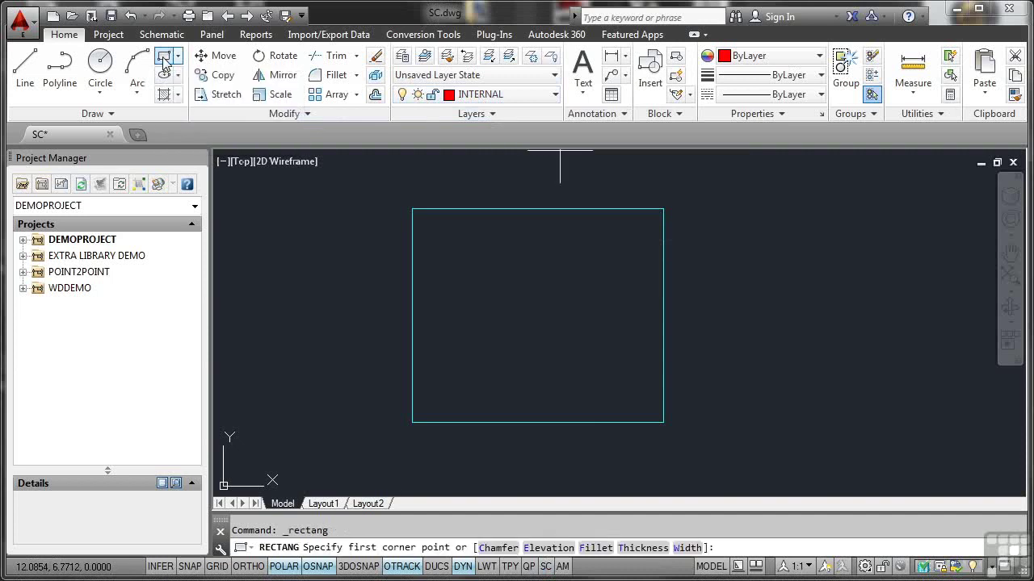
{"action": "left_click", "coordinate": [411, 422]}
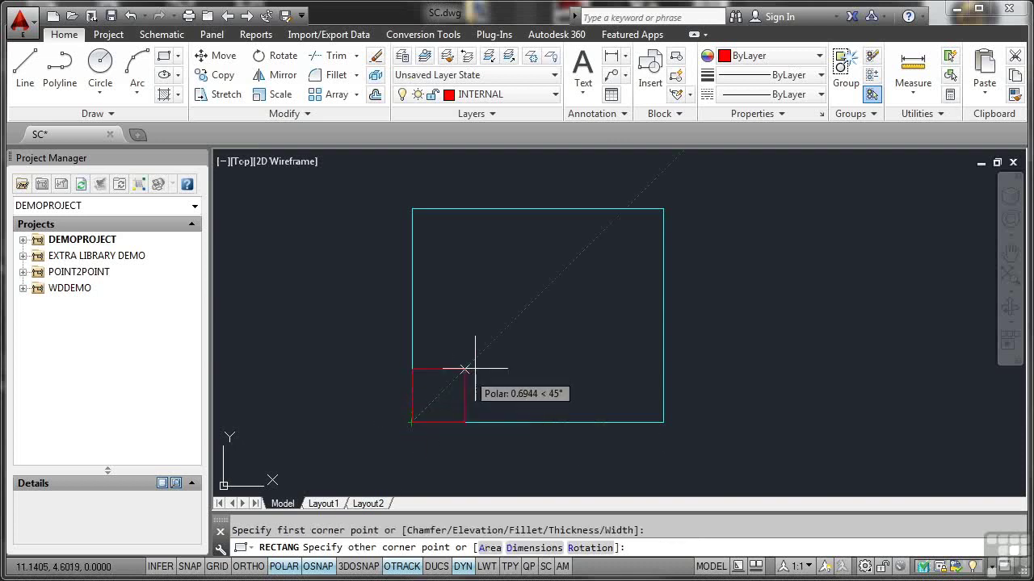
{"action": "left_click", "coordinate": [664, 209]}
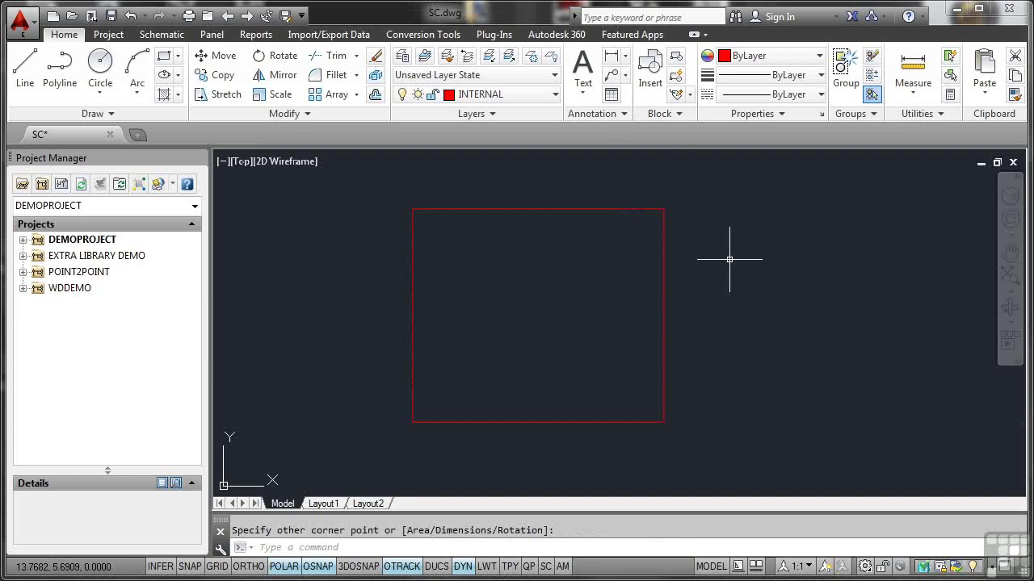
Step: Erase the red rectangle lying over the cyan one with Selection Cycling off, and undo the erasure
{"action": "left_click", "coordinate": [664, 277]}
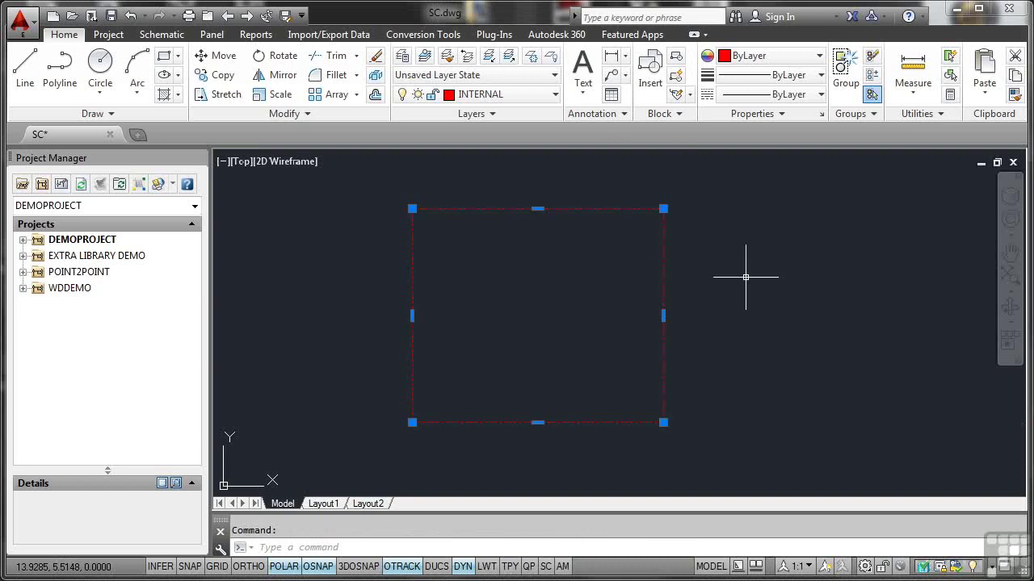
{"action": "key", "text": "Delete"}
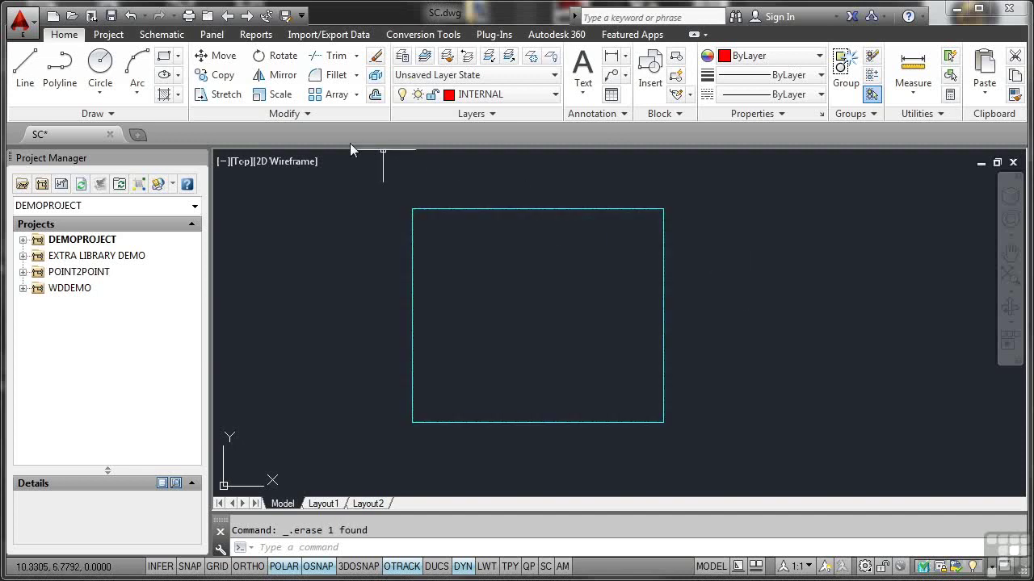
{"action": "left_click", "coordinate": [130, 17]}
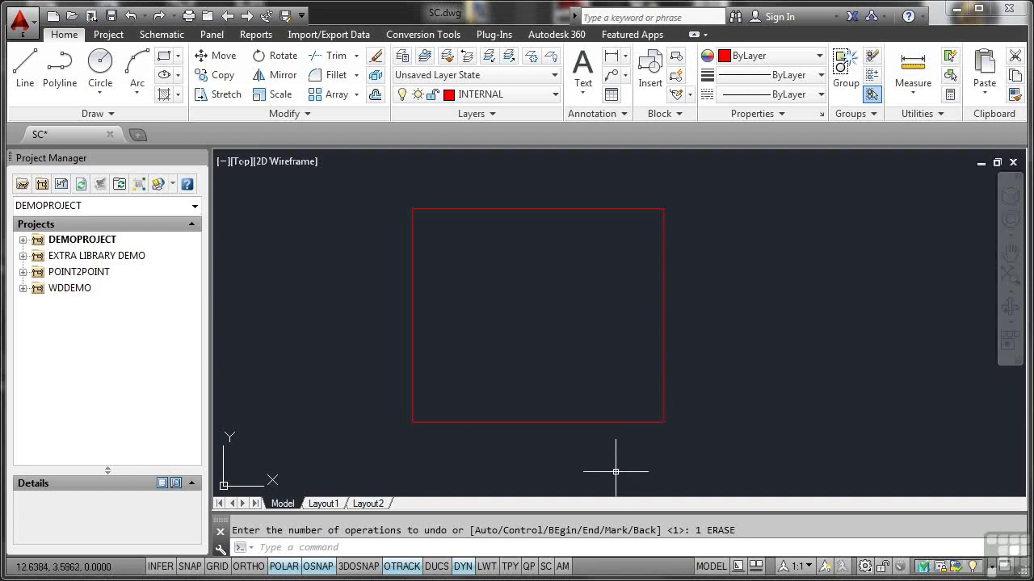
Step: Turn on Selection Cycling, choose the cyan polyline from the overlapping pair and erase it, and undo the erasure
{"action": "left_click", "coordinate": [547, 566]}
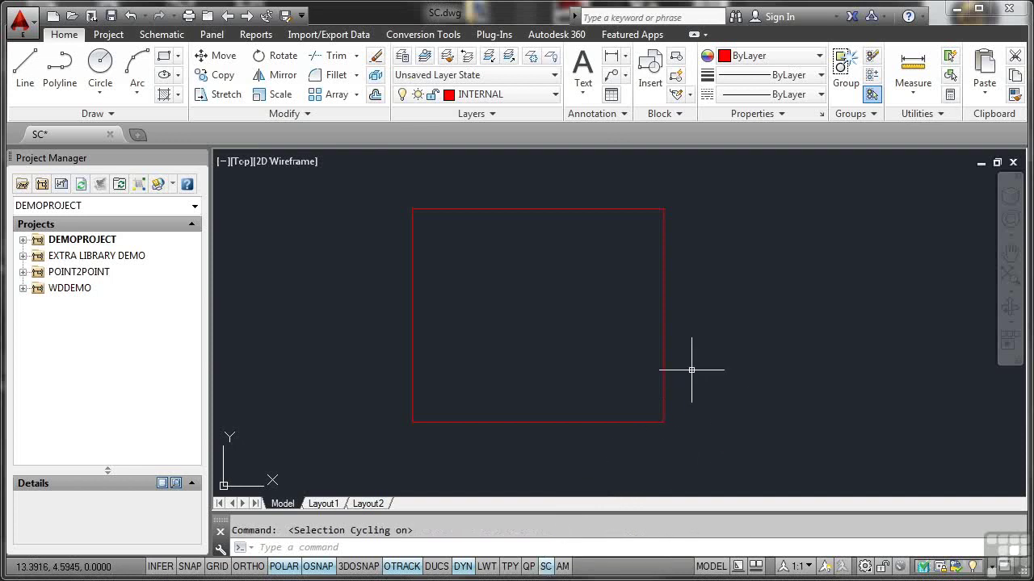
{"action": "mouse_move", "coordinate": [662, 343]}
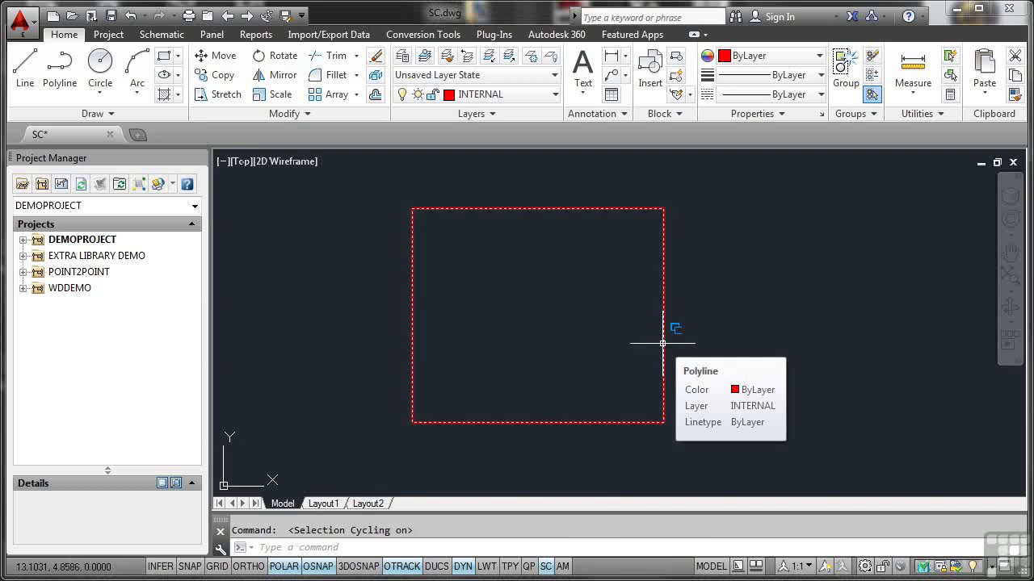
{"action": "left_click", "coordinate": [662, 344]}
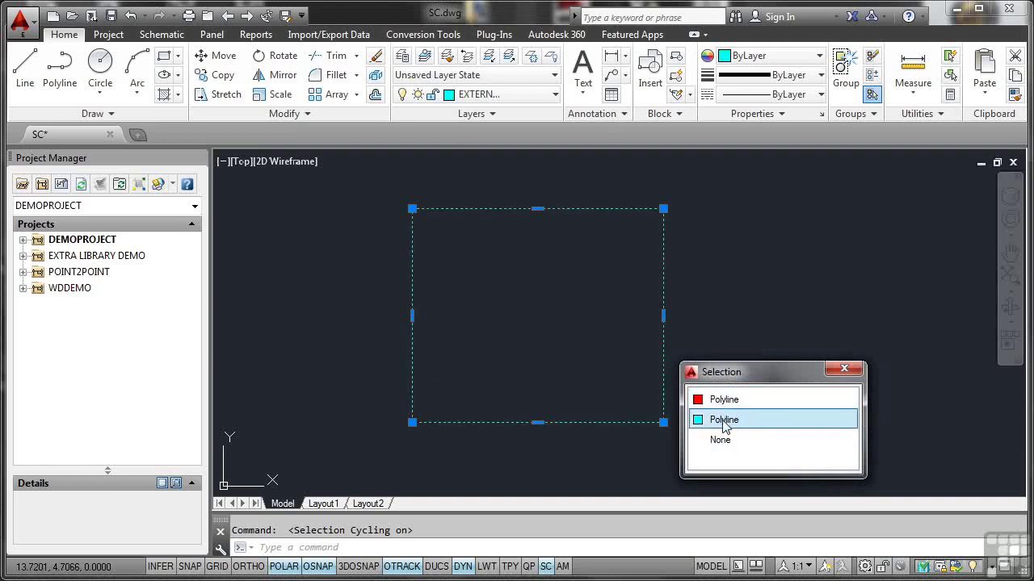
{"action": "left_click", "coordinate": [722, 419]}
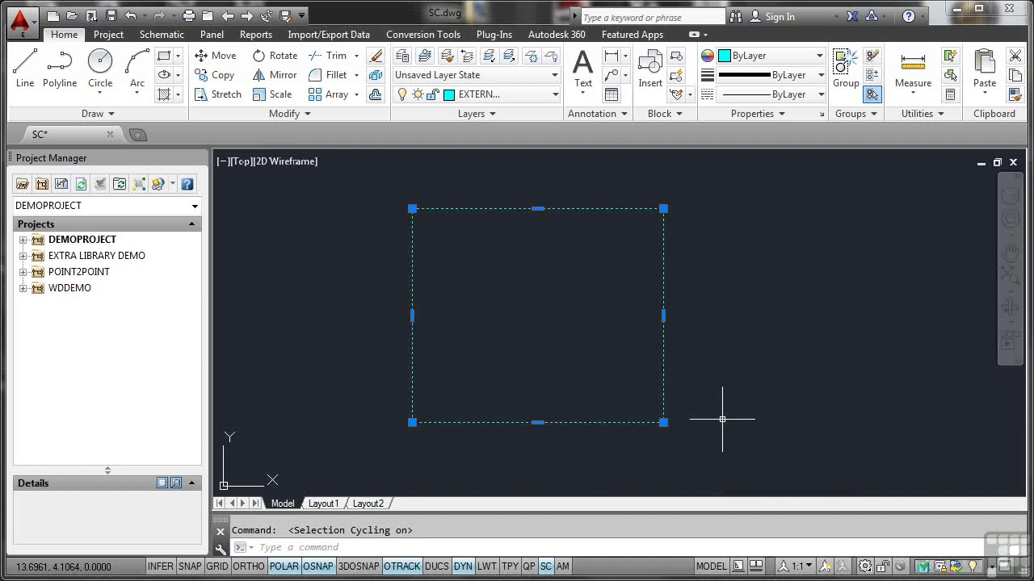
{"action": "key", "text": "Delete"}
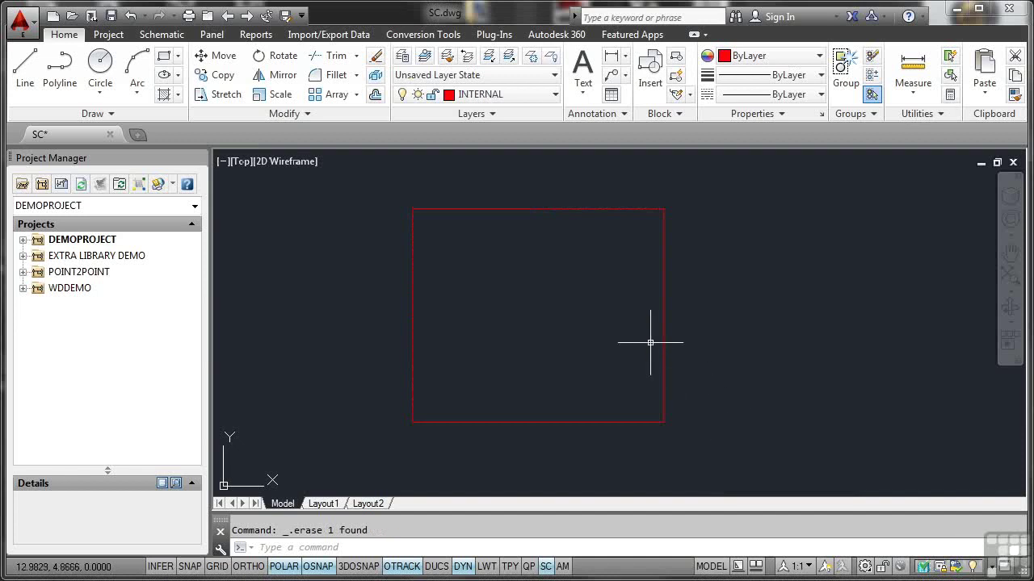
{"action": "left_click", "coordinate": [131, 16]}
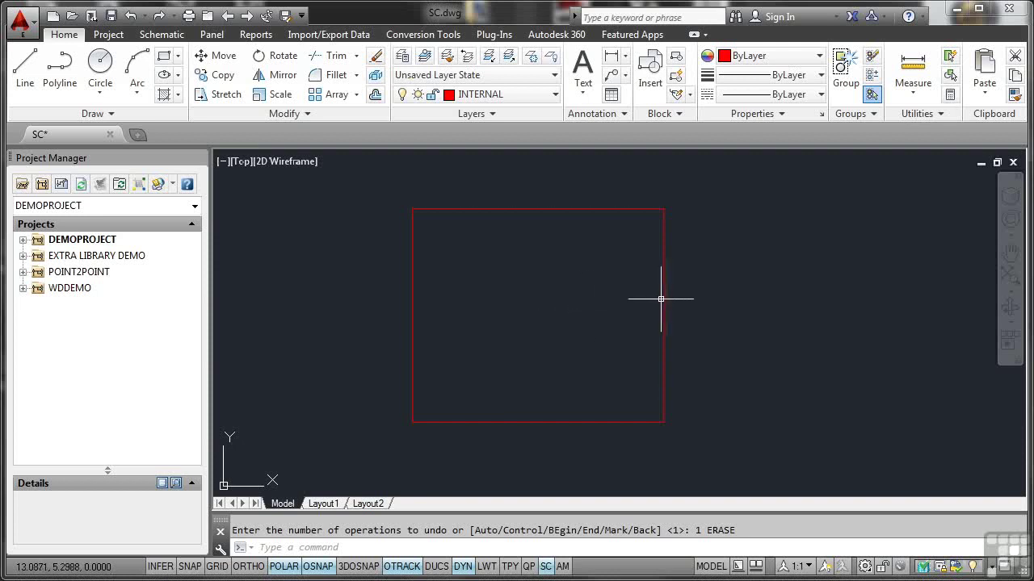
Step: Choose the red polyline from the overlapping pair through Selection Cycling, erase it, and undo the erasure
{"action": "mouse_move", "coordinate": [662, 297]}
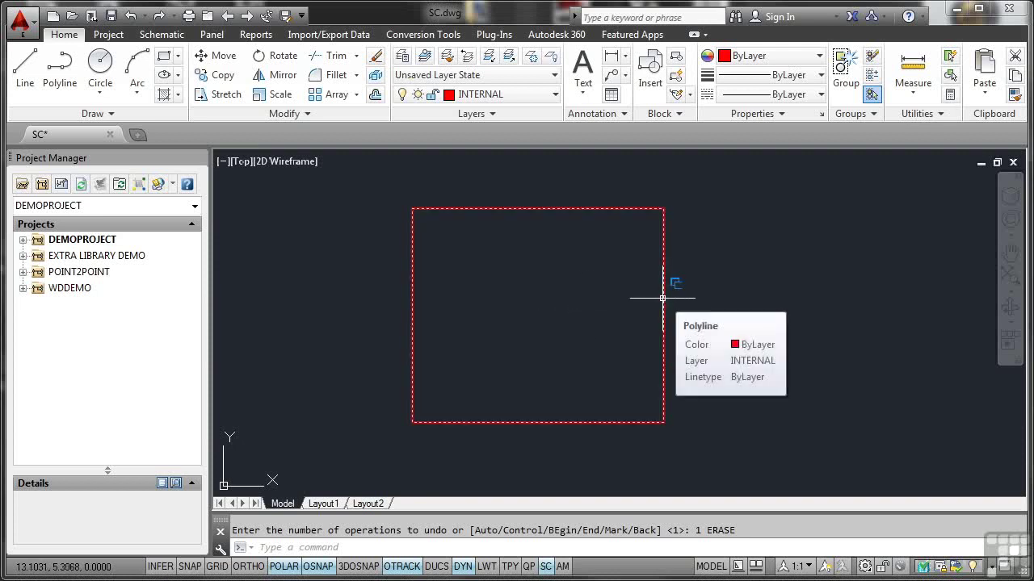
{"action": "left_click", "coordinate": [663, 298]}
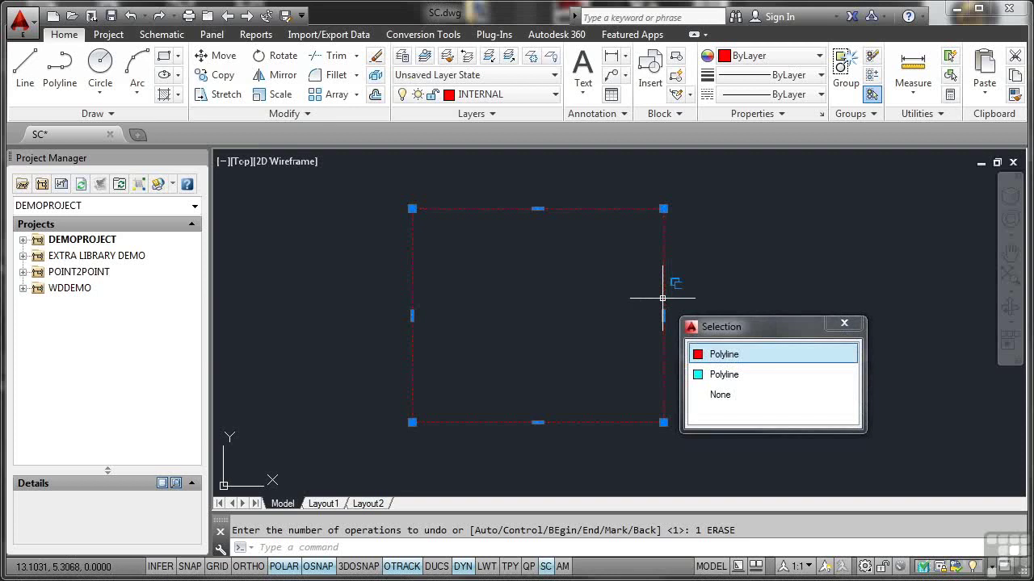
{"action": "left_click", "coordinate": [717, 355]}
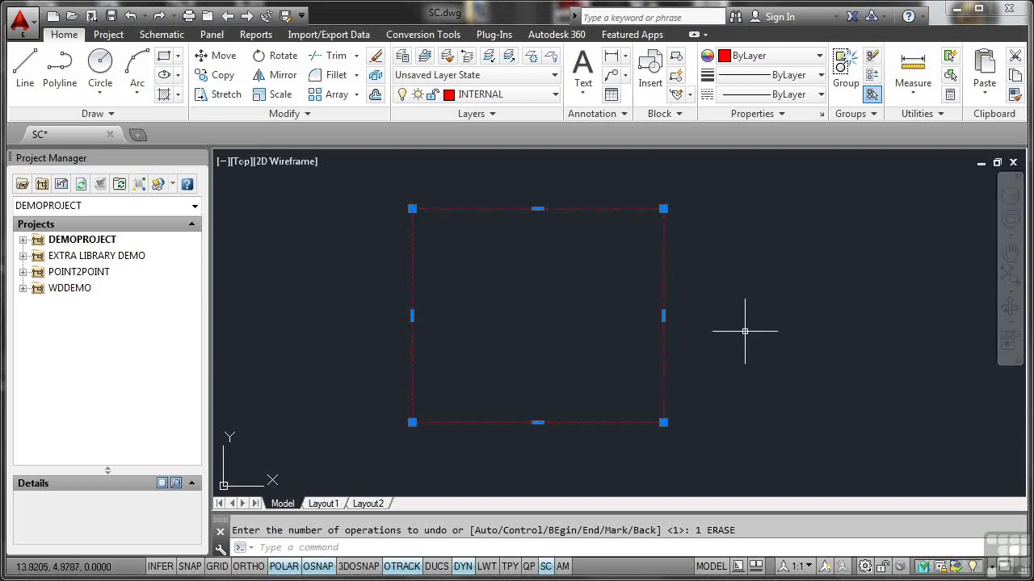
{"action": "key", "text": "Delete"}
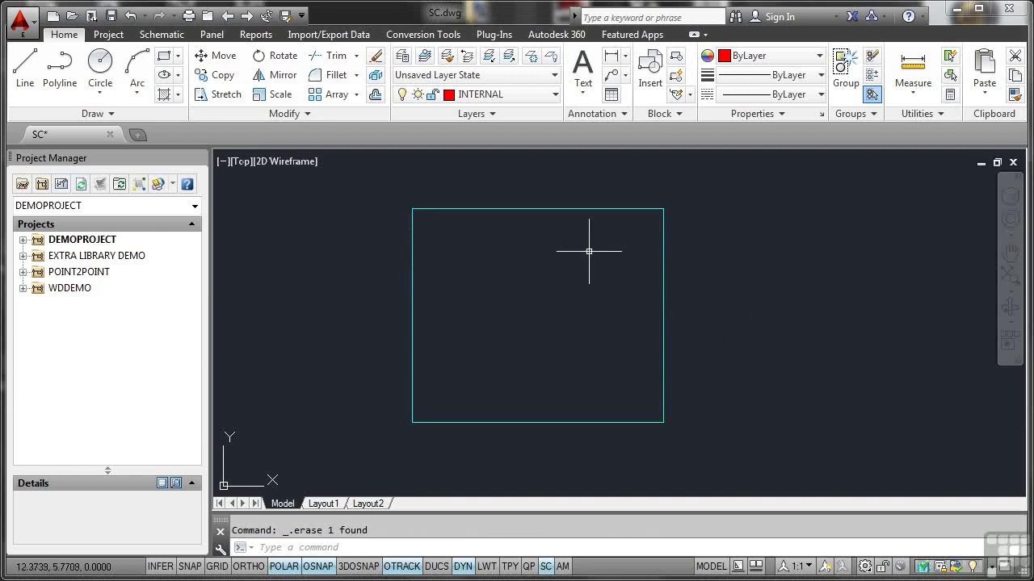
{"action": "left_click", "coordinate": [131, 16]}
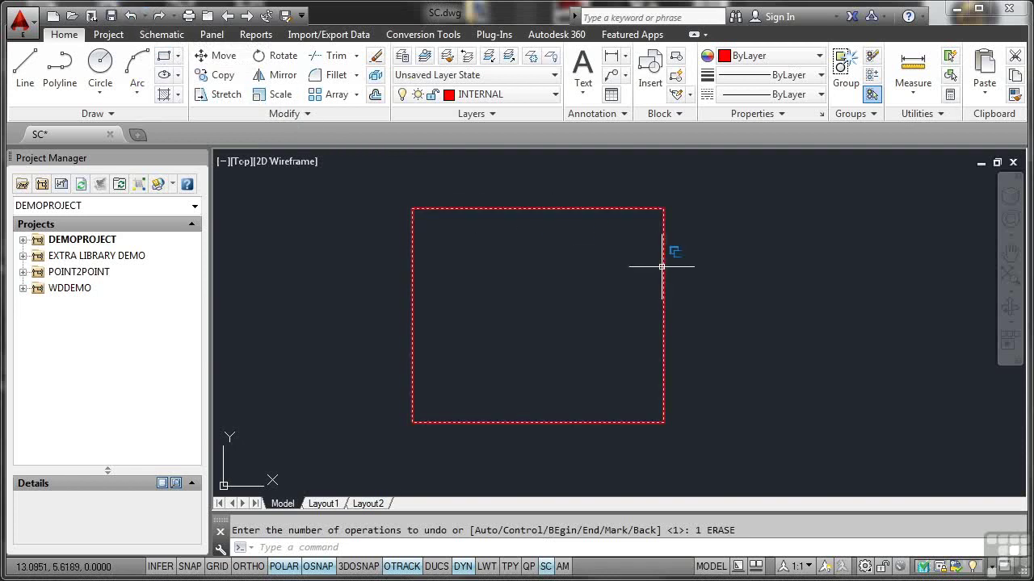
Step: Choose the cyan polyline from the overlapping pair through Selection Cycling and erase it
{"action": "mouse_move", "coordinate": [661, 267]}
{"action": "left_click", "coordinate": [661, 267]}
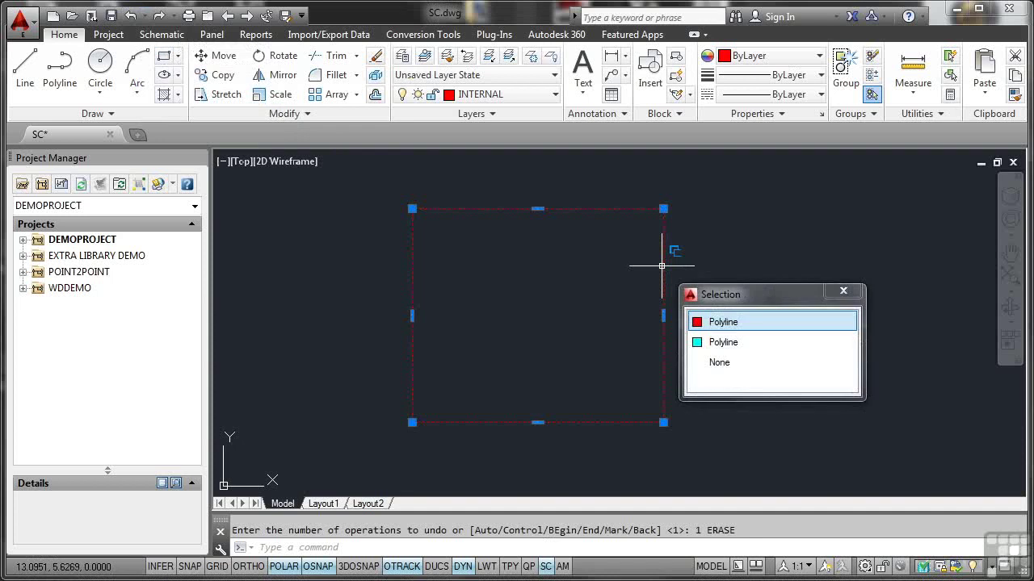
{"action": "left_click", "coordinate": [716, 343]}
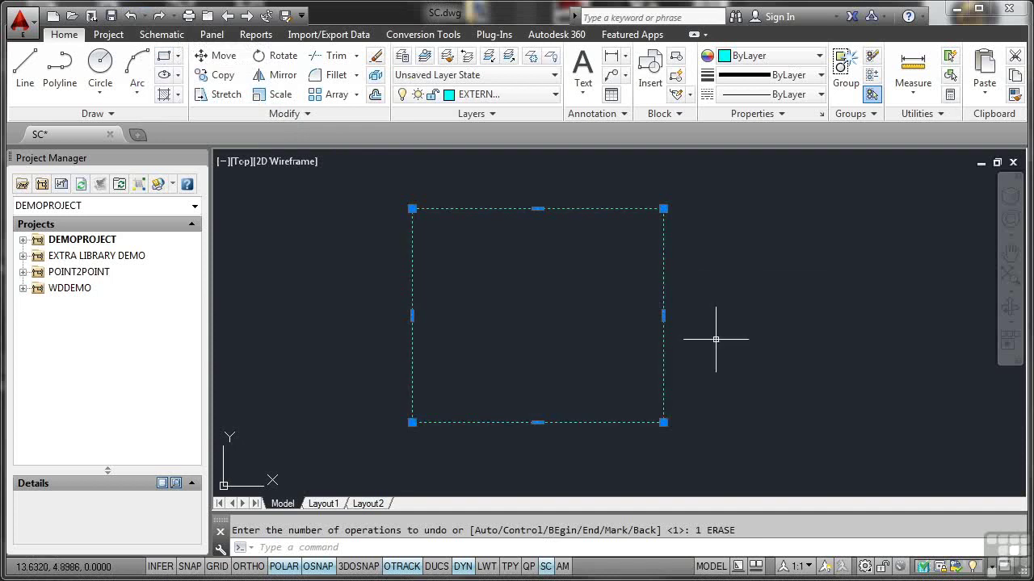
{"action": "key", "text": "Delete"}
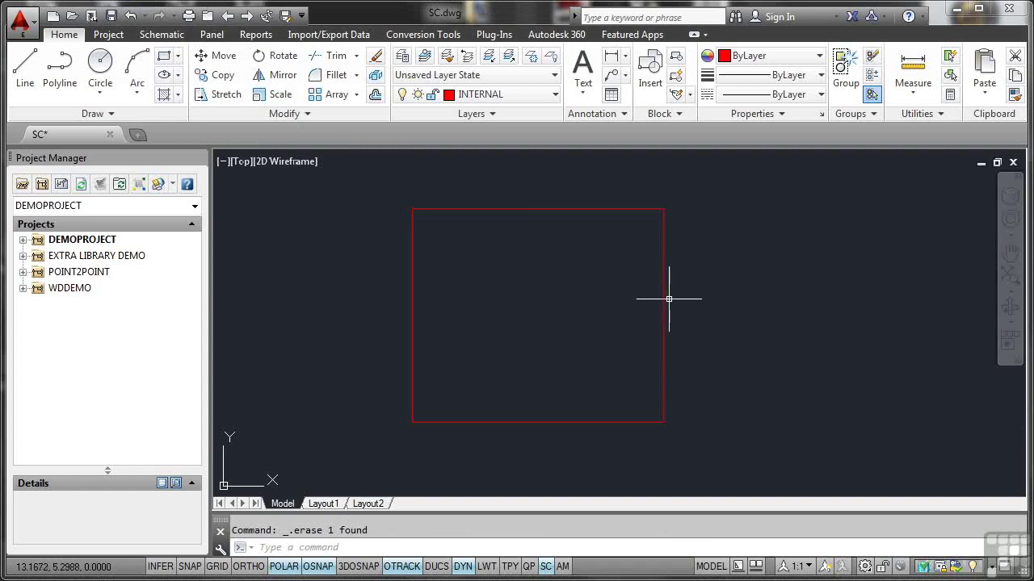
Step: Review the Selection Cycling options in Drafting Settings, accept the dialog, and turn Selection Cycling off
{"action": "mouse_move", "coordinate": [664, 293]}
{"action": "right_click", "coordinate": [547, 567]}
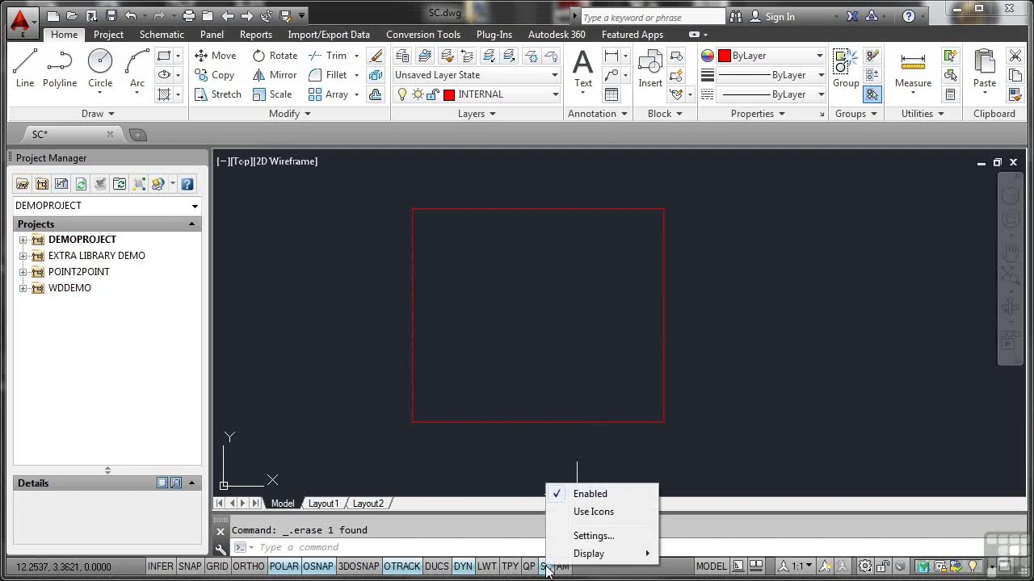
{"action": "mouse_move", "coordinate": [578, 553]}
{"action": "left_click", "coordinate": [592, 536]}
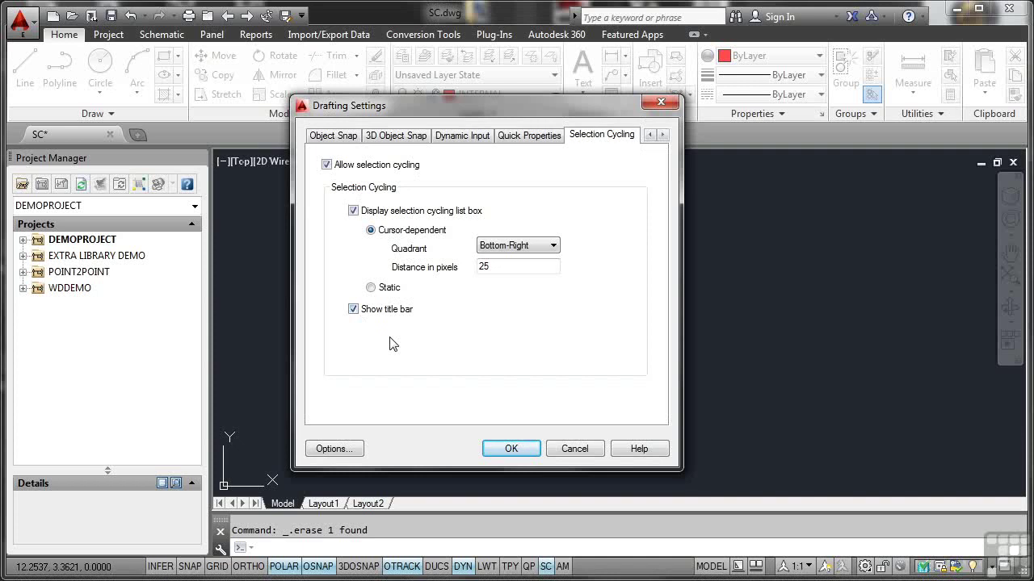
{"action": "left_click", "coordinate": [512, 449]}
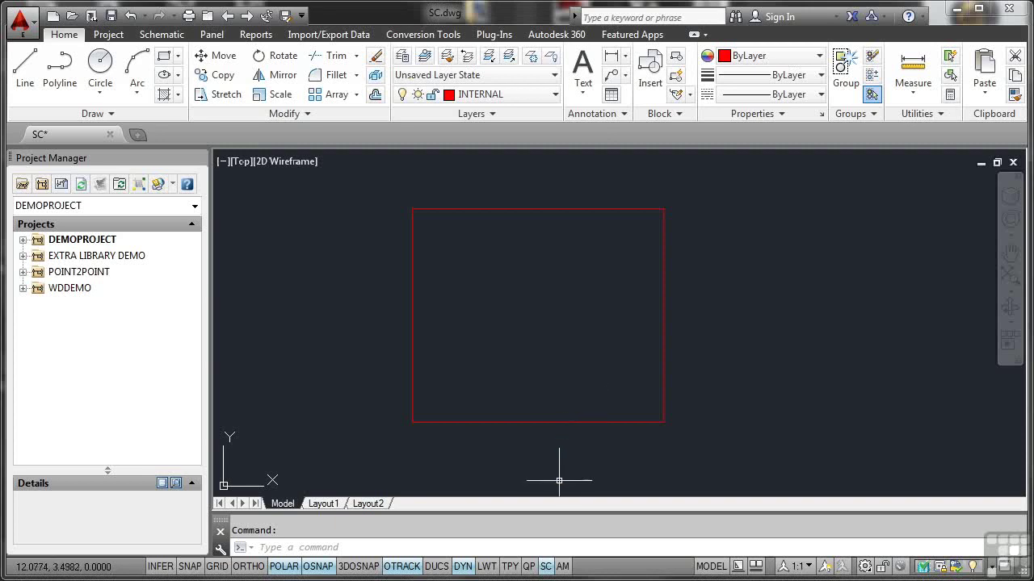
{"action": "left_click", "coordinate": [546, 566]}
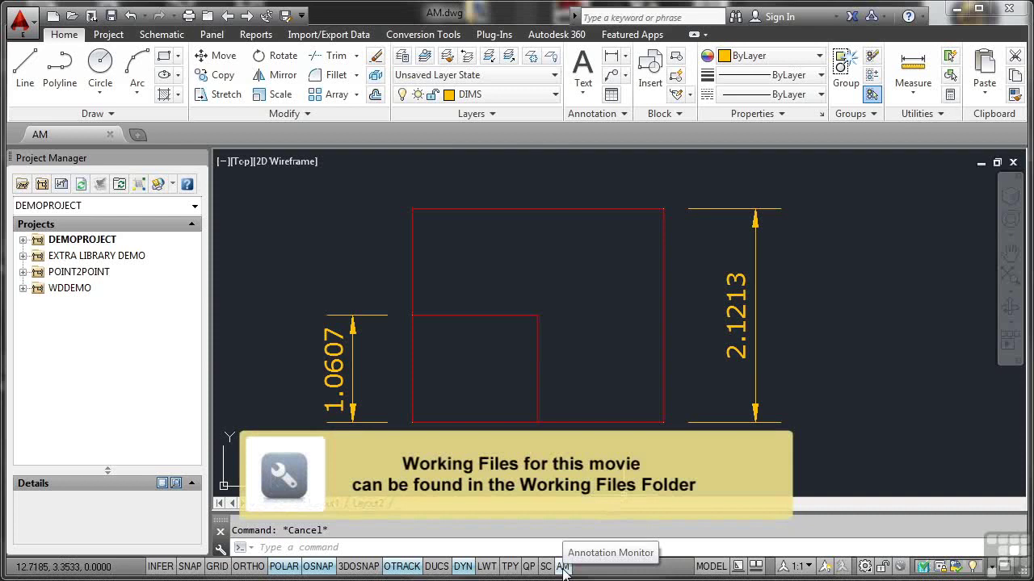
Step: In the AM drawing, toggle the Annotation Monitor on and off, erase the outer red rectangle, and undo the erasure
{"action": "left_click", "coordinate": [562, 567]}
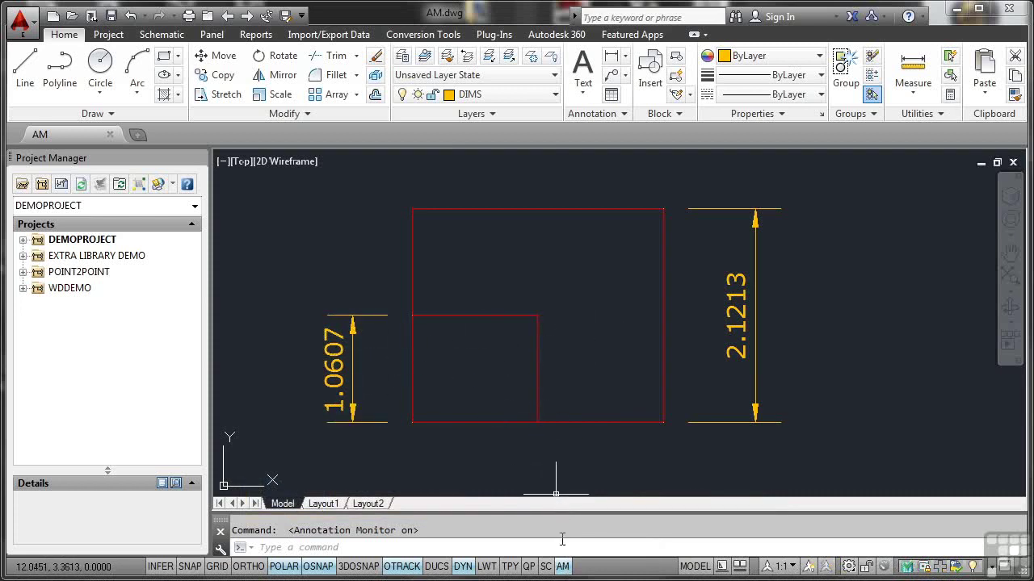
{"action": "left_click", "coordinate": [562, 566]}
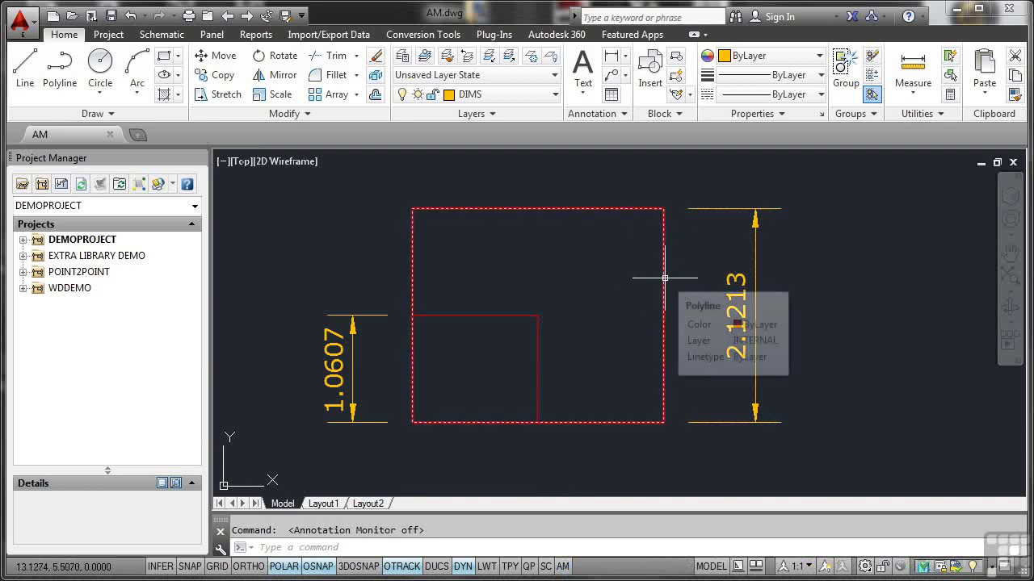
{"action": "left_click", "coordinate": [556, 209]}
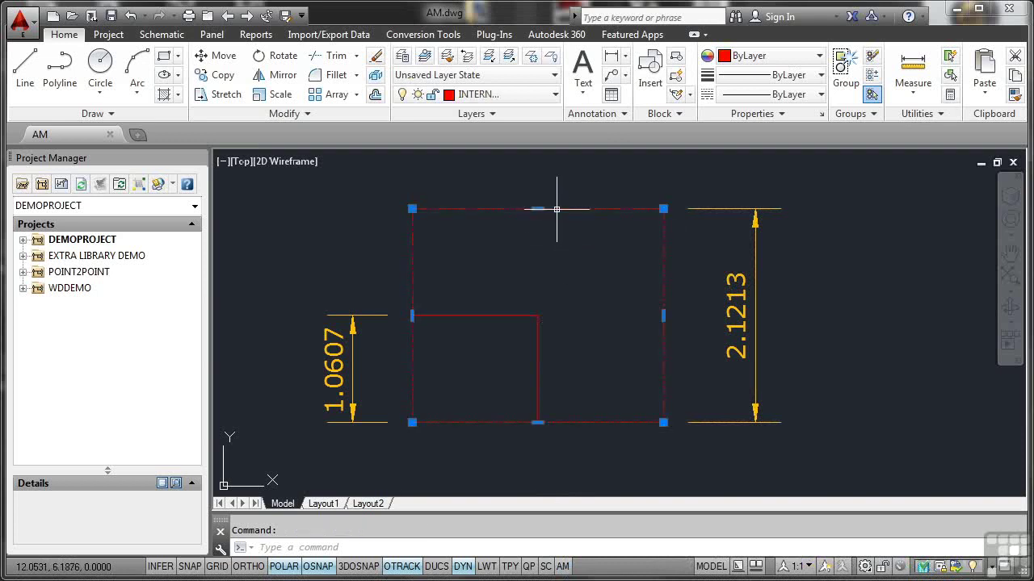
{"action": "key", "text": "Delete"}
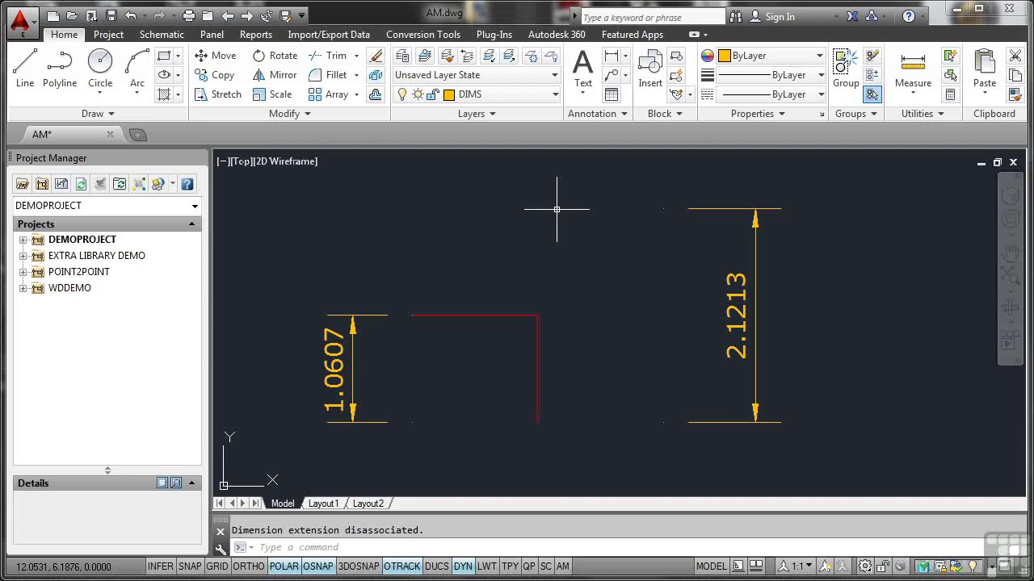
{"action": "left_click", "coordinate": [130, 16]}
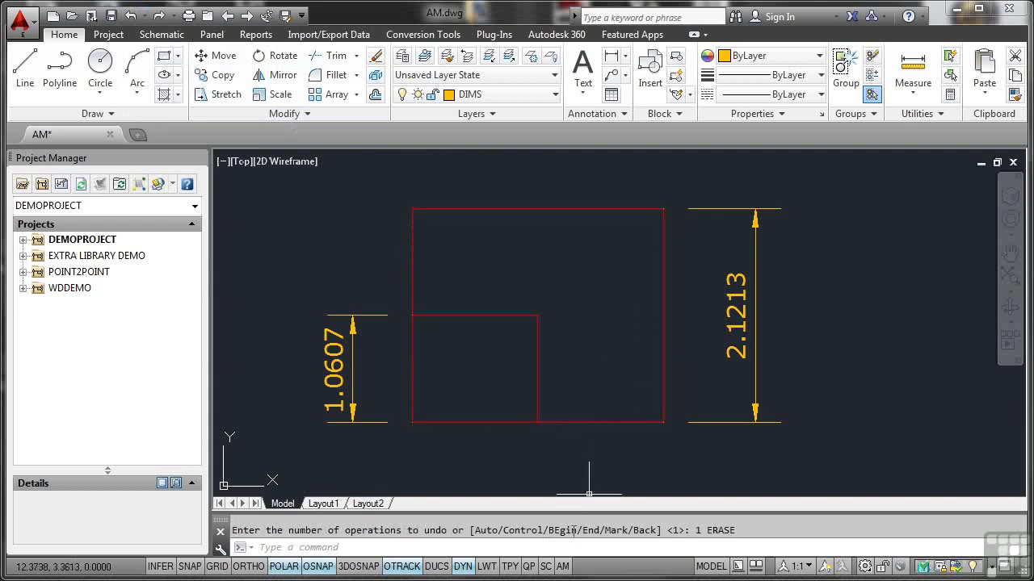
Step: Turn on the Annotation Monitor and erase the outer red rectangle that the dimensions are attached to
{"action": "left_click", "coordinate": [563, 567]}
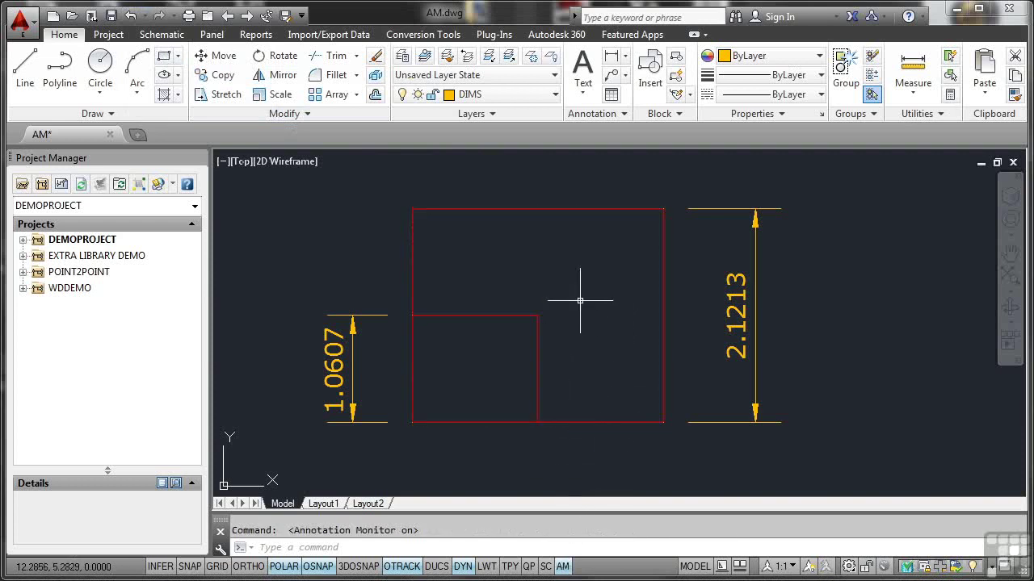
{"action": "left_click", "coordinate": [577, 208]}
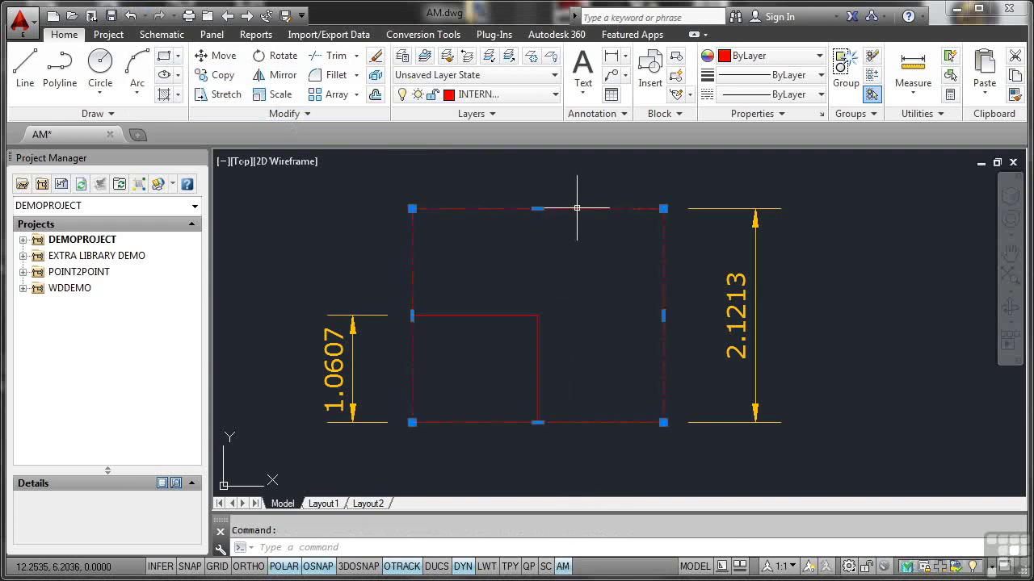
{"action": "key", "text": "Delete"}
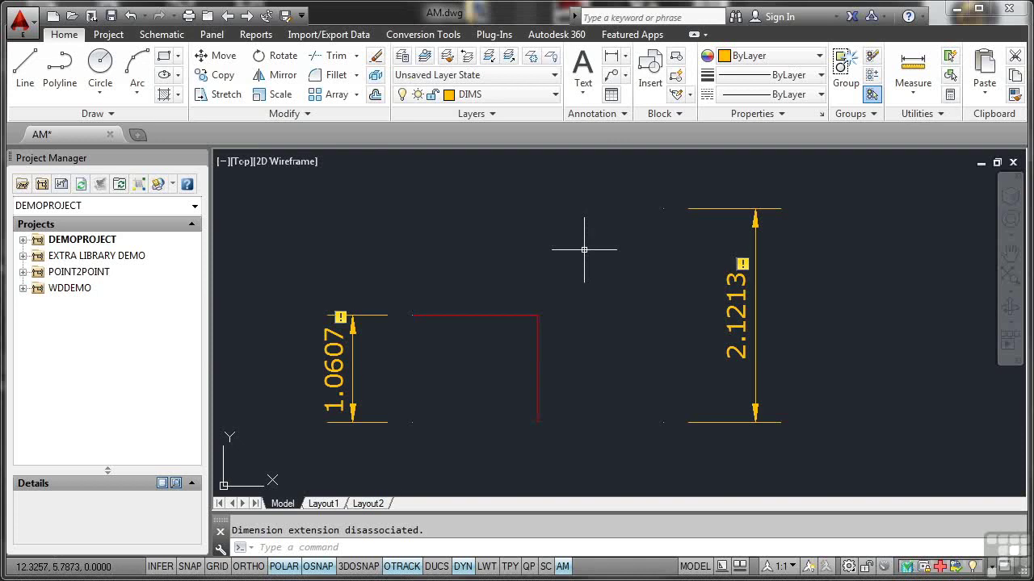
Step: View the alert options on the 2.1213 dimension's warning badge and dismiss them without choosing one
{"action": "left_click", "coordinate": [743, 264]}
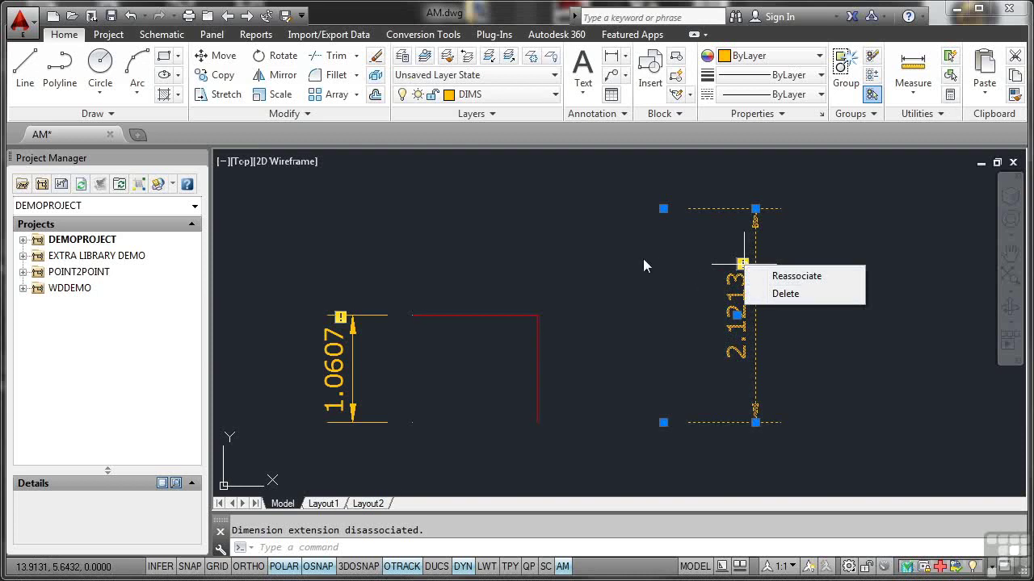
{"action": "key", "text": "Escape"}
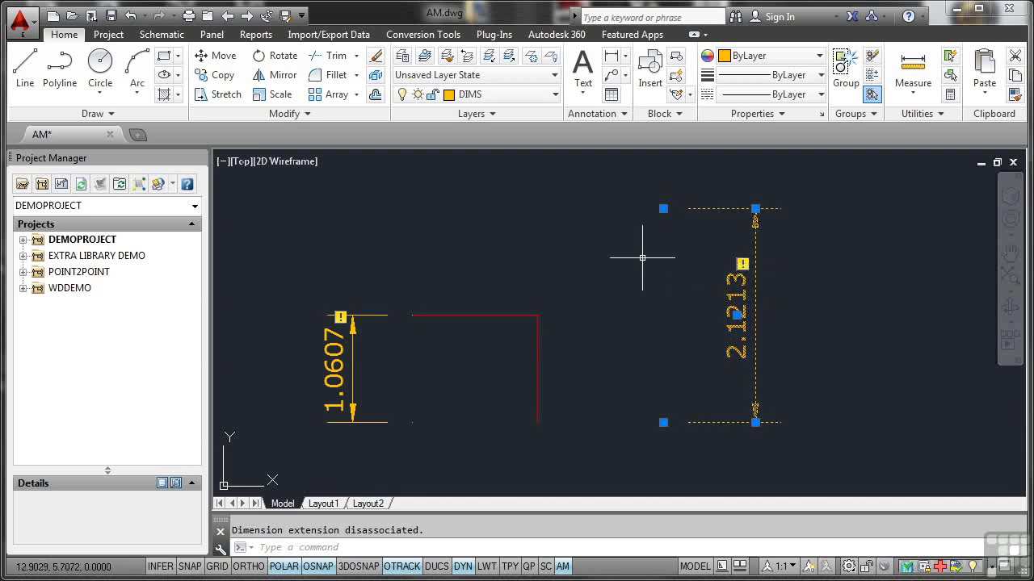
Step: Undo the erasure of the outer red rectangle, and erase the small inner rectangle instead
{"action": "key", "text": "Escape"}
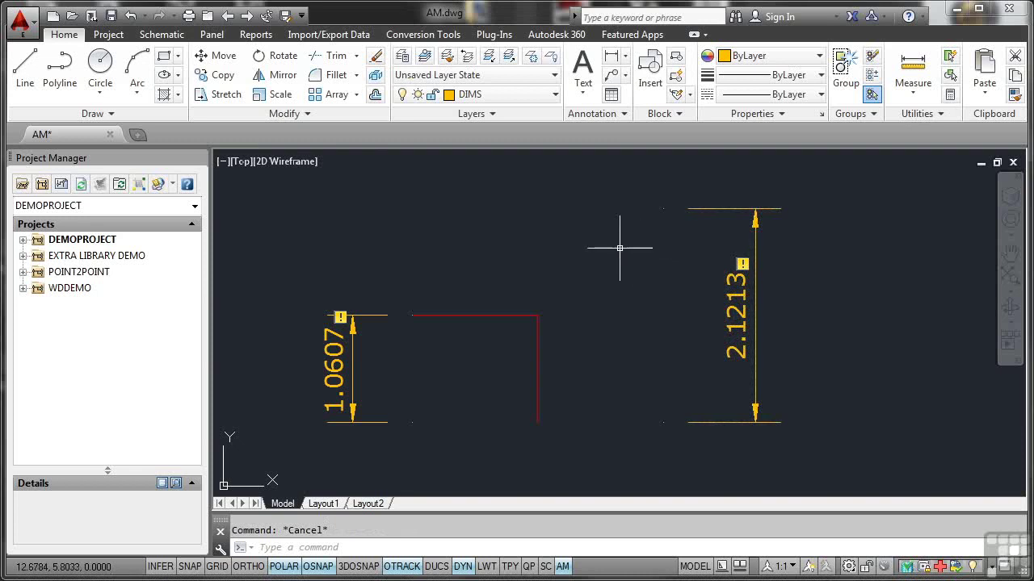
{"action": "left_click", "coordinate": [130, 15]}
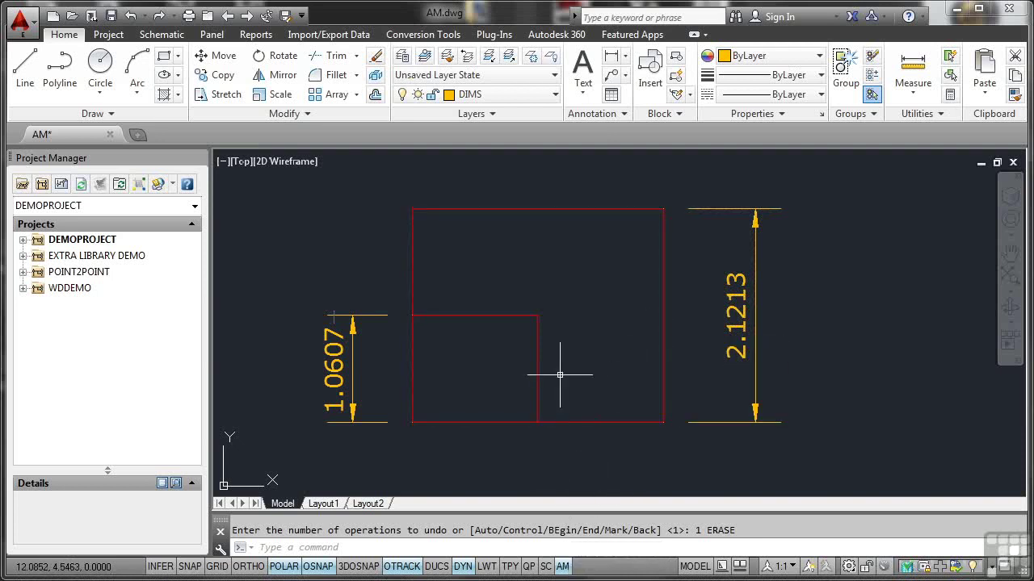
{"action": "left_click", "coordinate": [467, 314]}
{"action": "left_click", "coordinate": [537, 353]}
{"action": "key", "text": "Delete"}
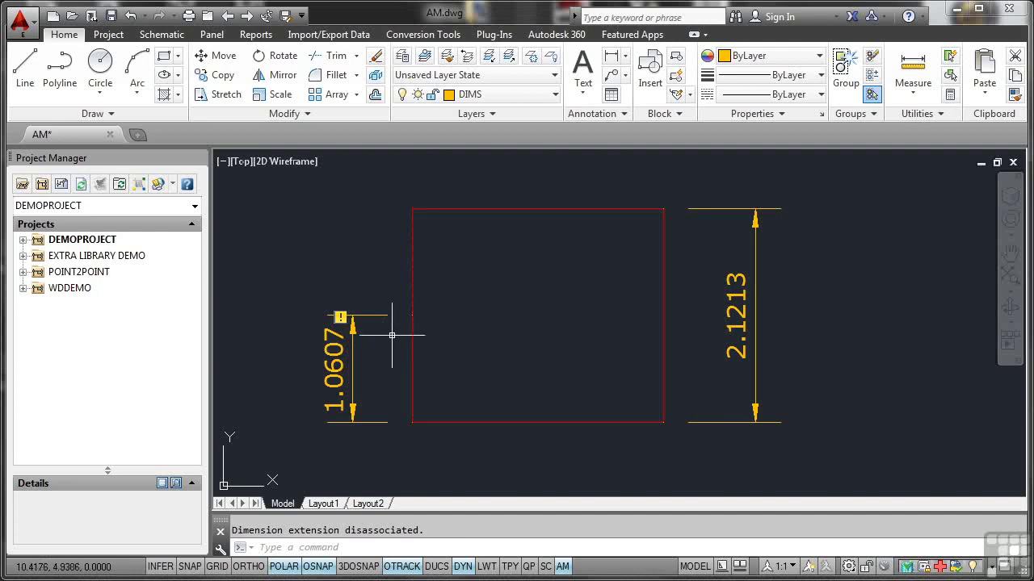
Step: Reassociate the flagged 1.0607 dimension with the lower-left and upper-left corners of the remaining rectangle
{"action": "left_click", "coordinate": [340, 316]}
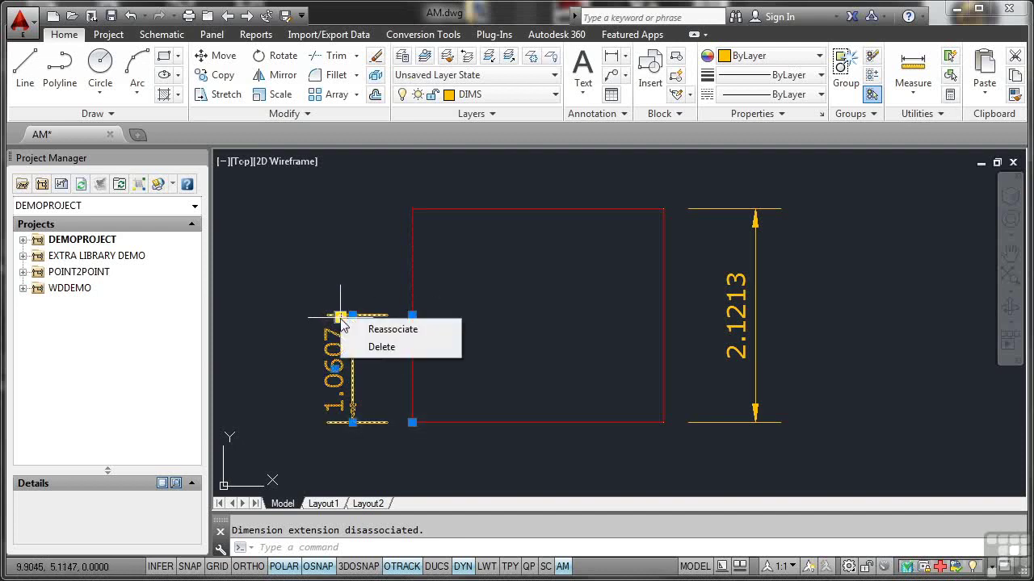
{"action": "left_click", "coordinate": [382, 330]}
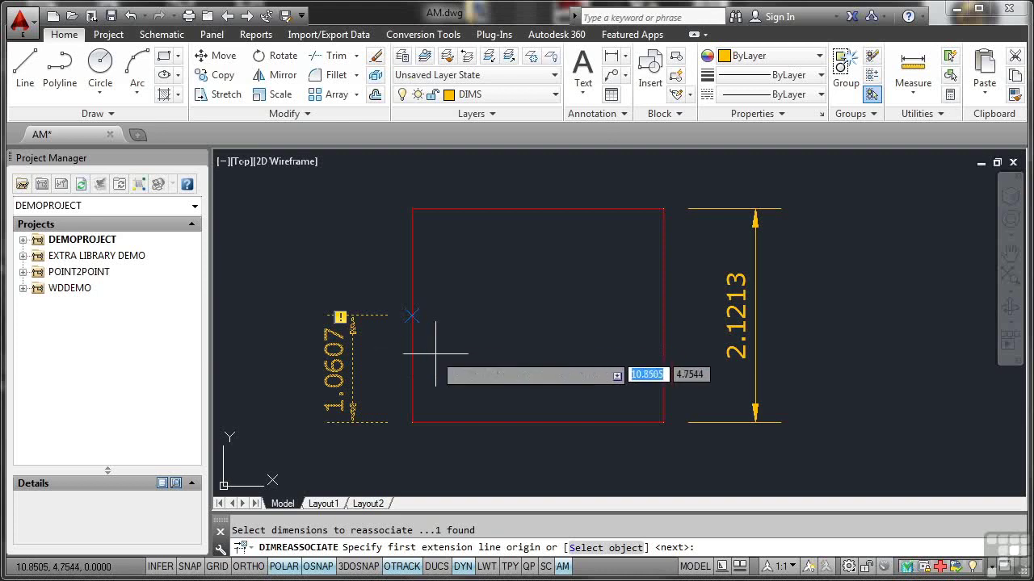
{"action": "left_click", "coordinate": [412, 421]}
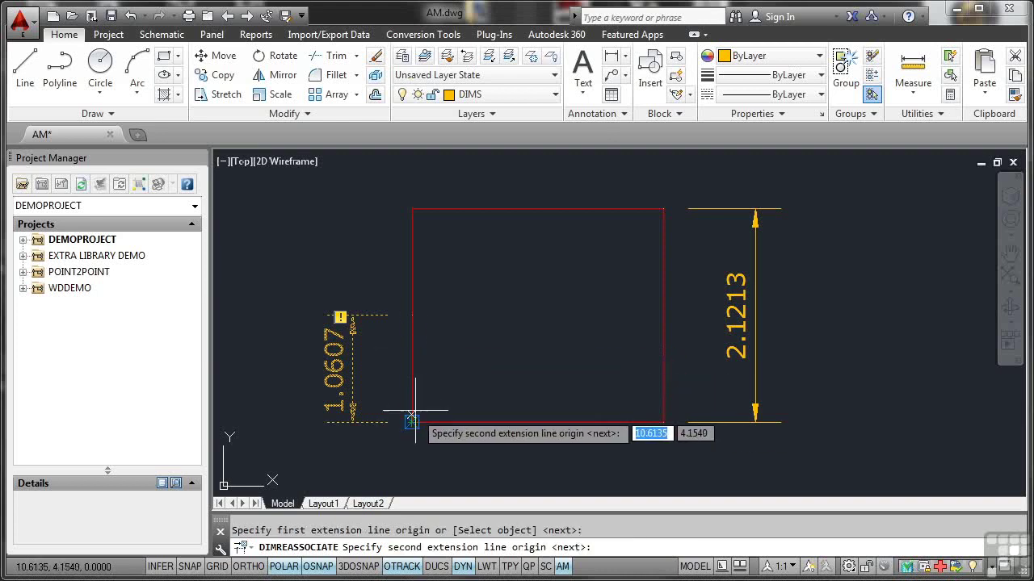
{"action": "left_click", "coordinate": [411, 208]}
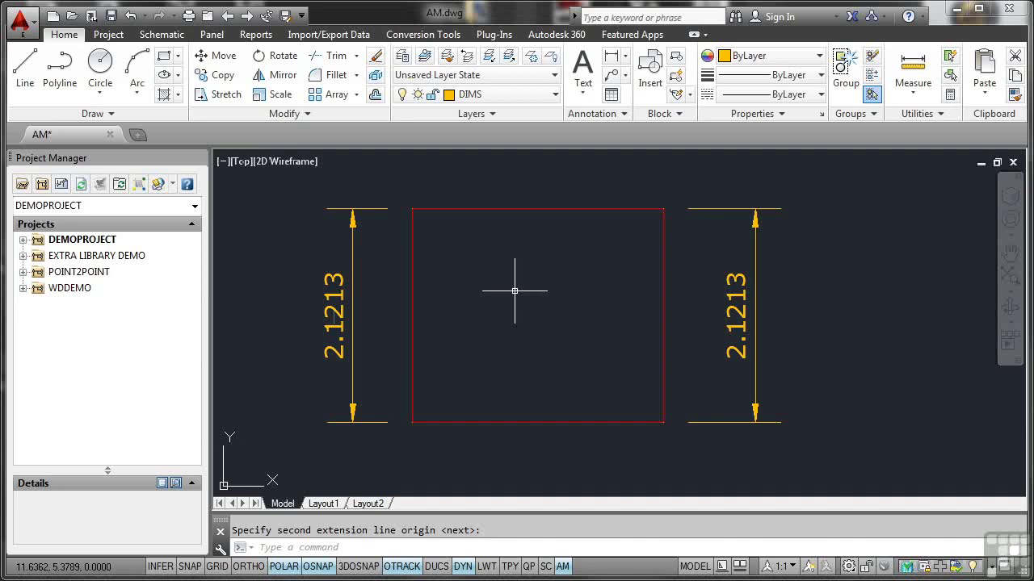
Step: Review the Annotation Monitor's toggle options without changing any, and turn the Annotation Monitor off
{"action": "right_click", "coordinate": [565, 565]}
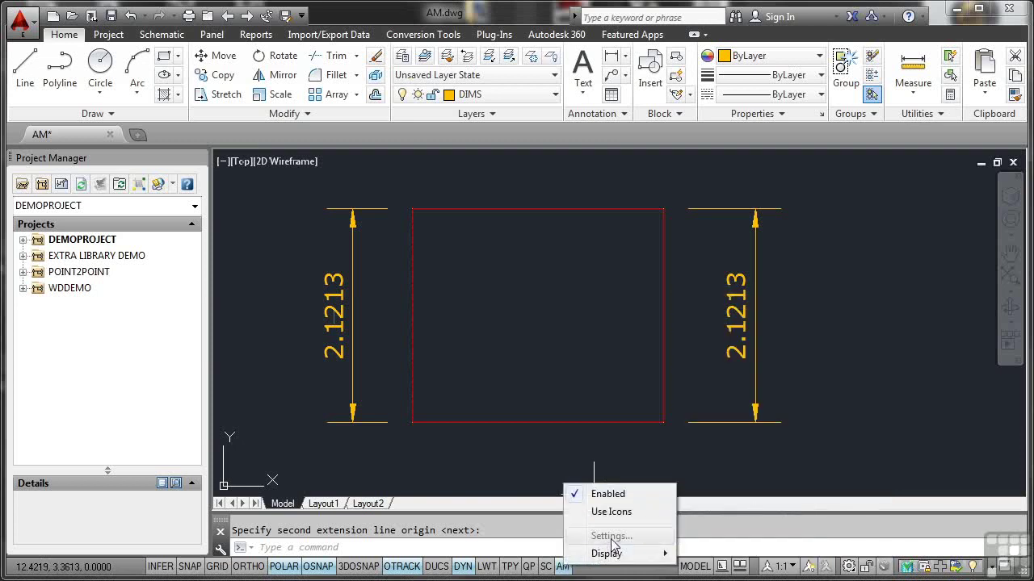
{"action": "mouse_move", "coordinate": [612, 554]}
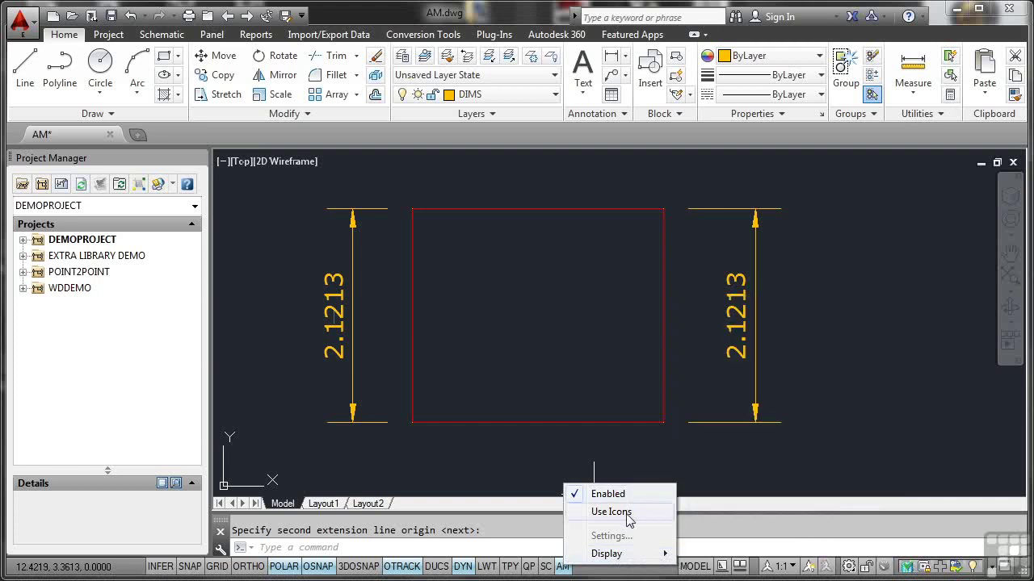
{"action": "left_click", "coordinate": [580, 449]}
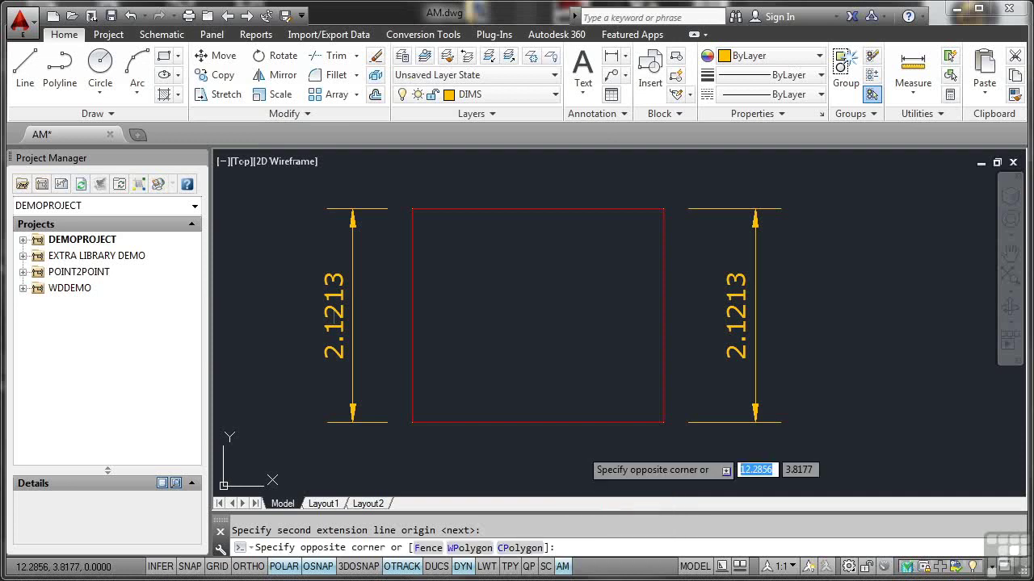
{"action": "key", "text": "Escape"}
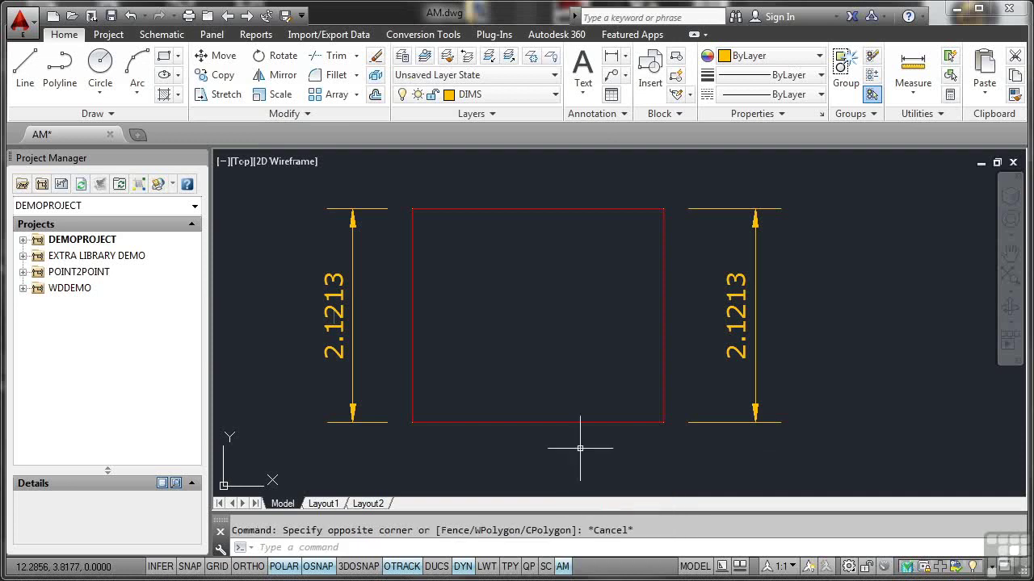
{"action": "left_click", "coordinate": [562, 567]}
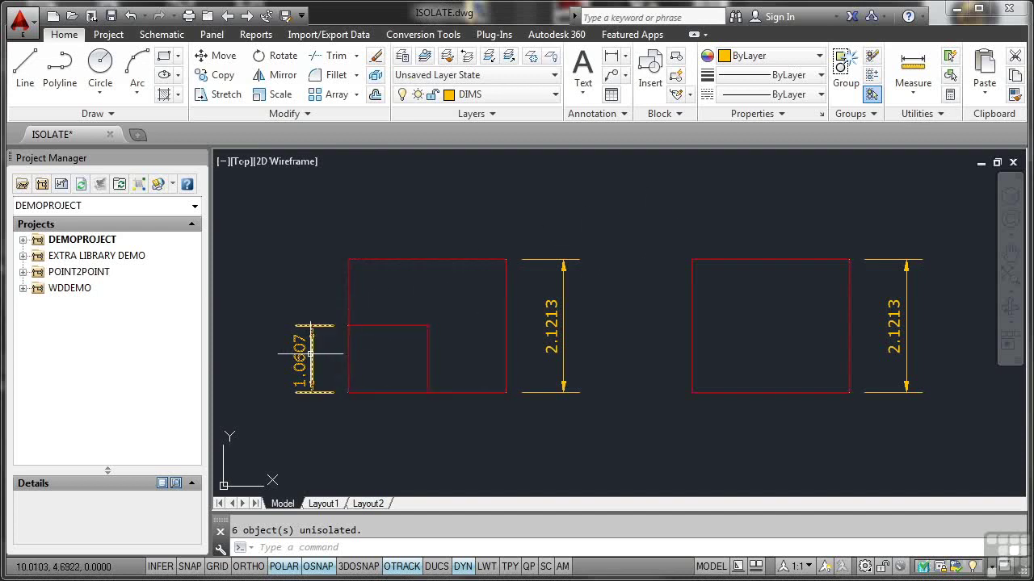
Step: In the ISOLATE drawing, temporarily hide the 1.0607 dimension and restore it by ending object isolation
{"action": "mouse_move", "coordinate": [307, 355]}
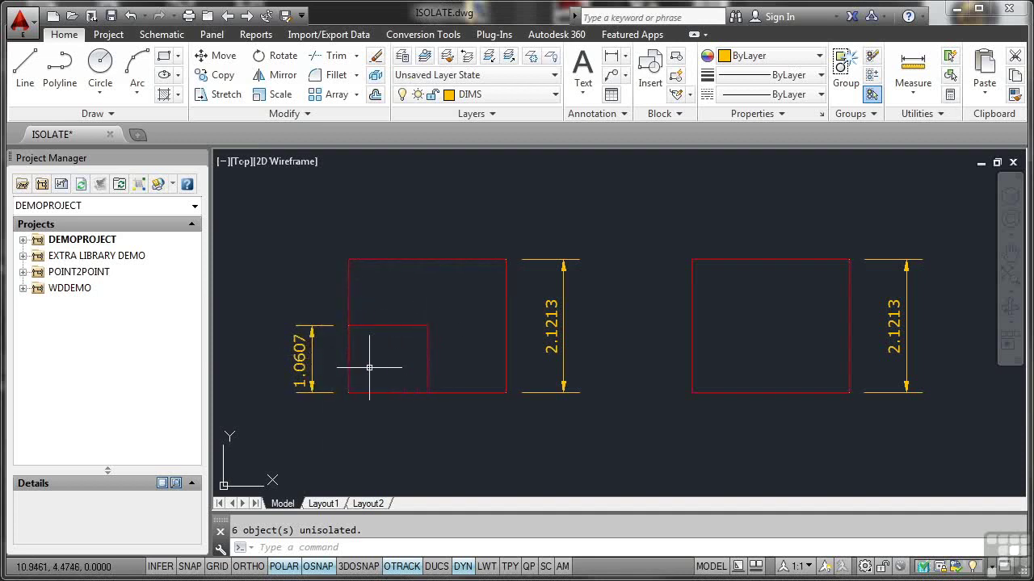
{"action": "left_click", "coordinate": [314, 355]}
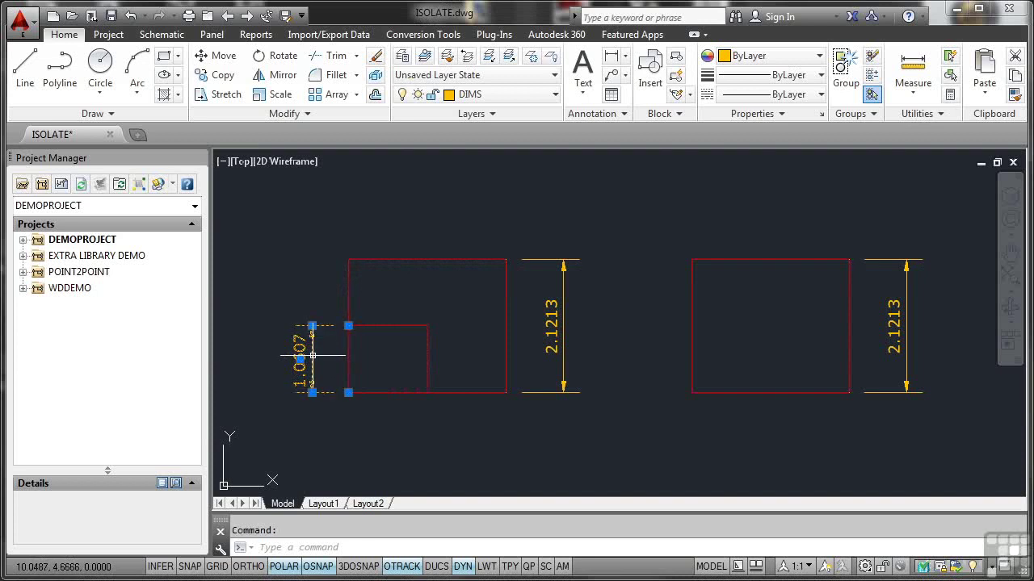
{"action": "right_click", "coordinate": [308, 218]}
{"action": "mouse_move", "coordinate": [371, 262]}
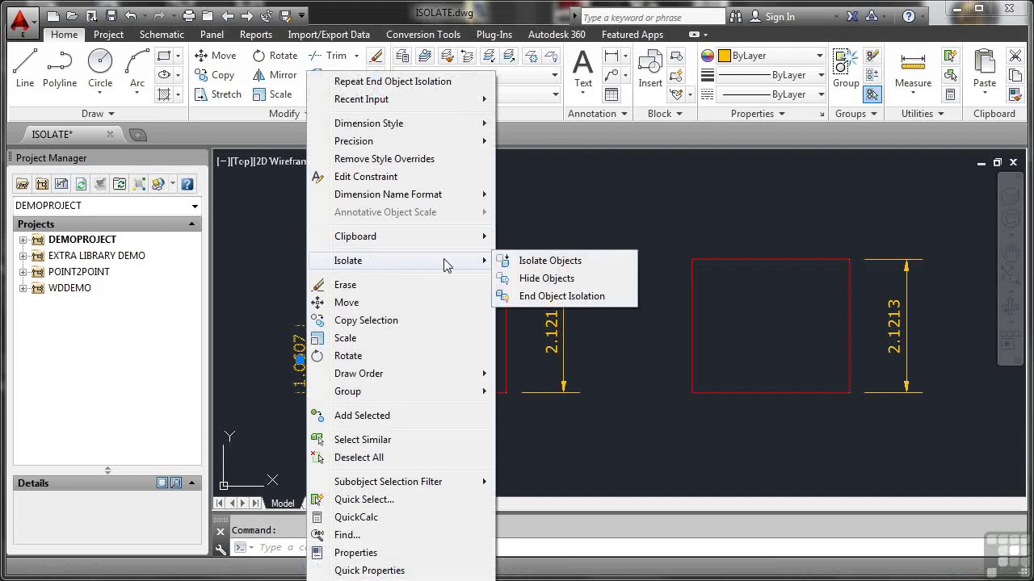
{"action": "left_click", "coordinate": [532, 279]}
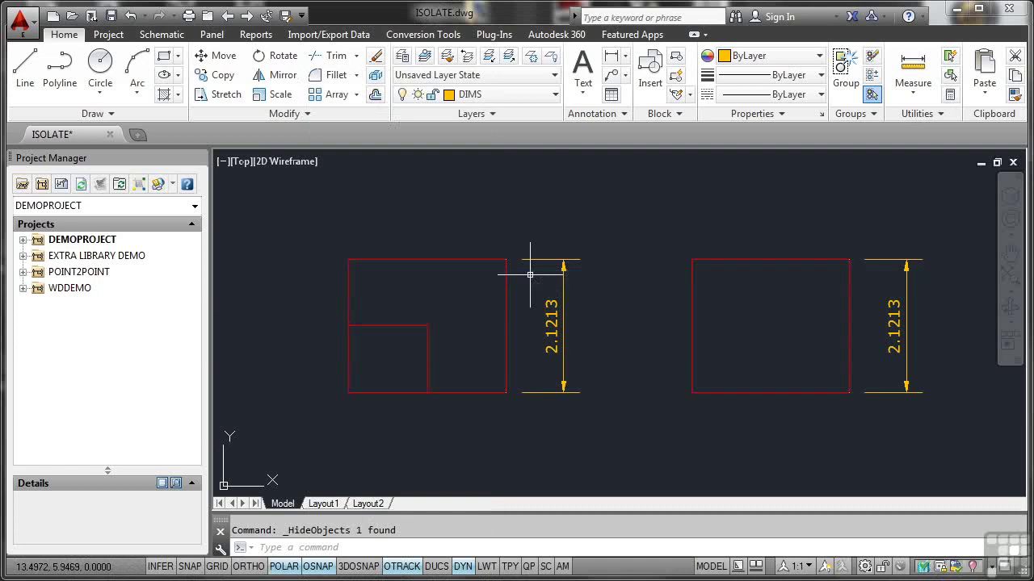
{"action": "right_click", "coordinate": [438, 210]}
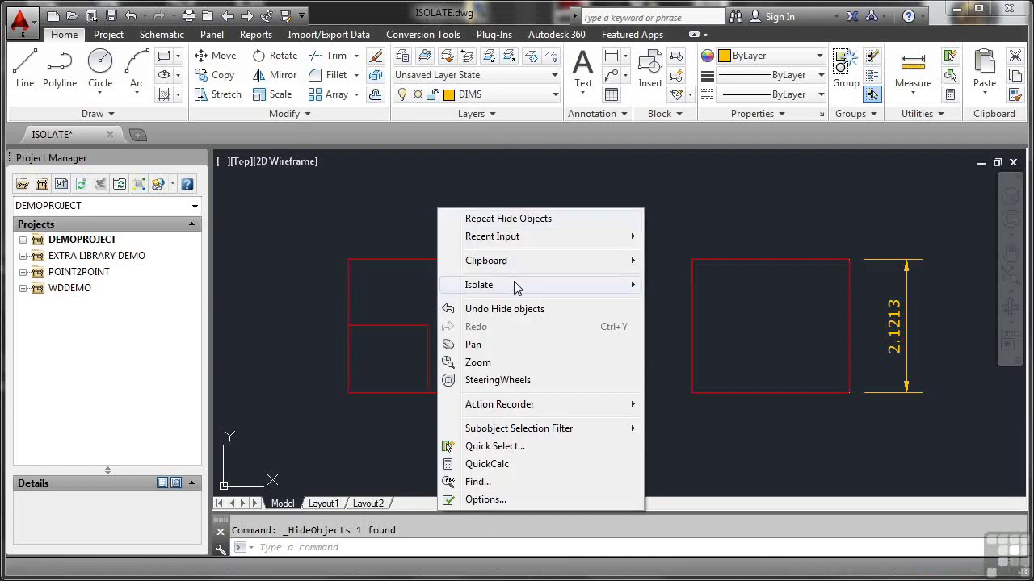
{"action": "mouse_move", "coordinate": [542, 289]}
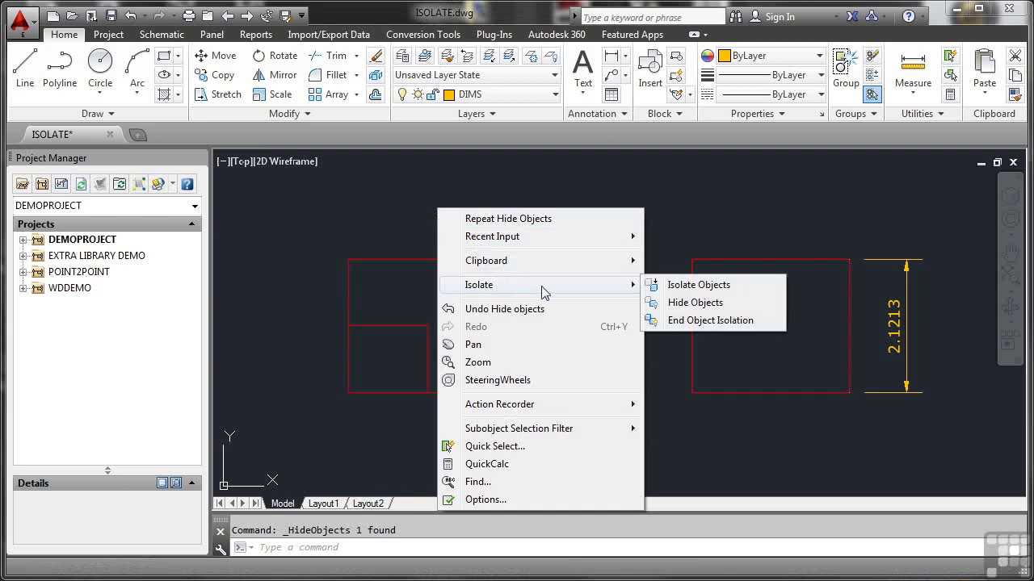
{"action": "left_click", "coordinate": [688, 323]}
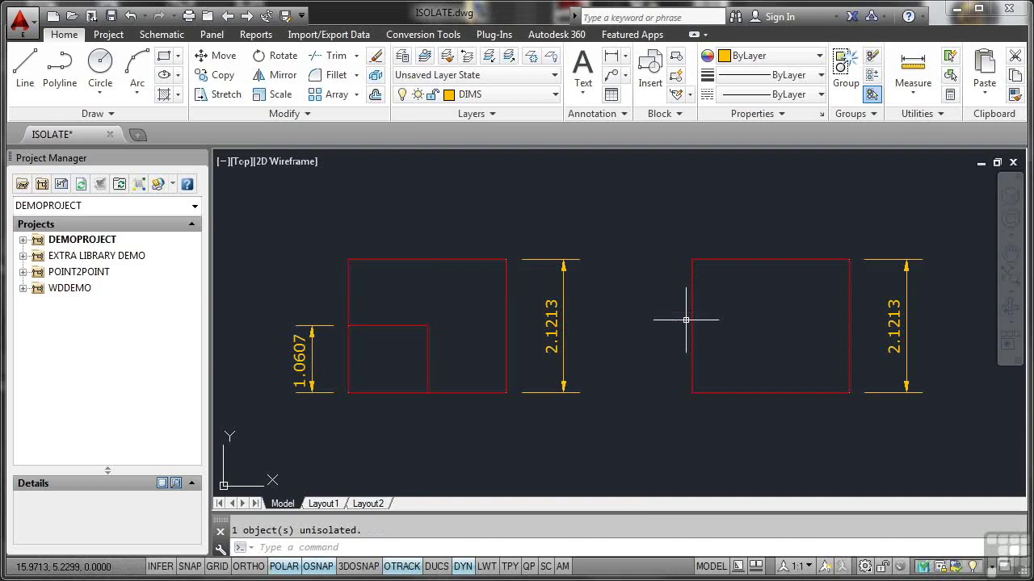
Step: Isolate the large rectangle that encloses the small one, and end object isolation to bring back the other objects
{"action": "left_click", "coordinate": [433, 259]}
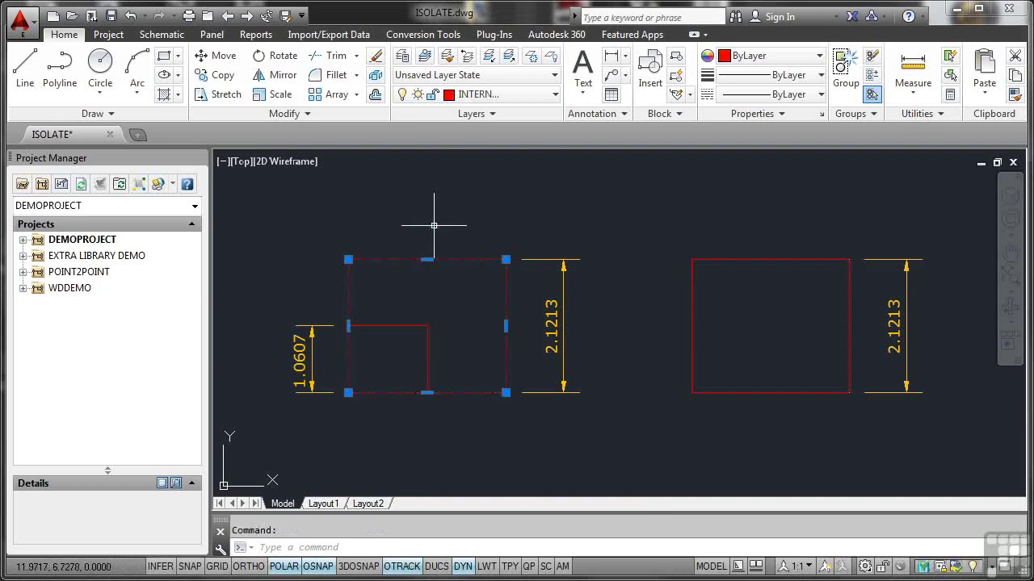
{"action": "right_click", "coordinate": [430, 197]}
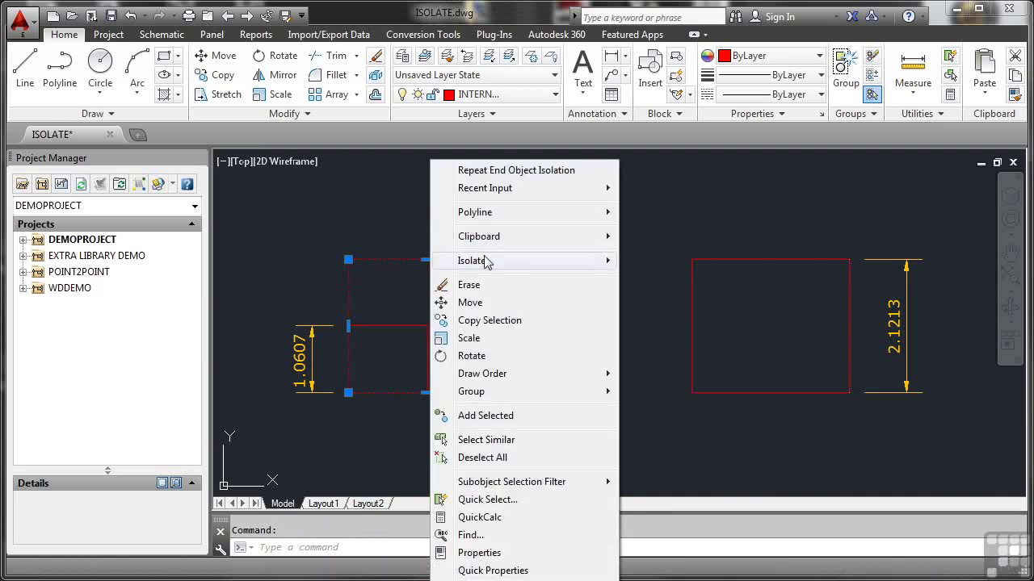
{"action": "mouse_move", "coordinate": [490, 265]}
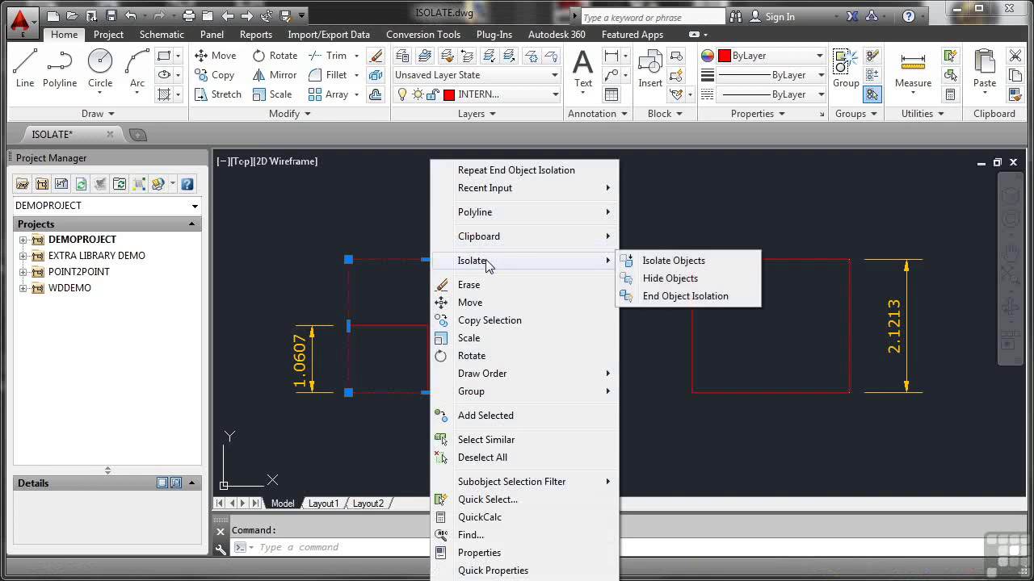
{"action": "left_click", "coordinate": [654, 265]}
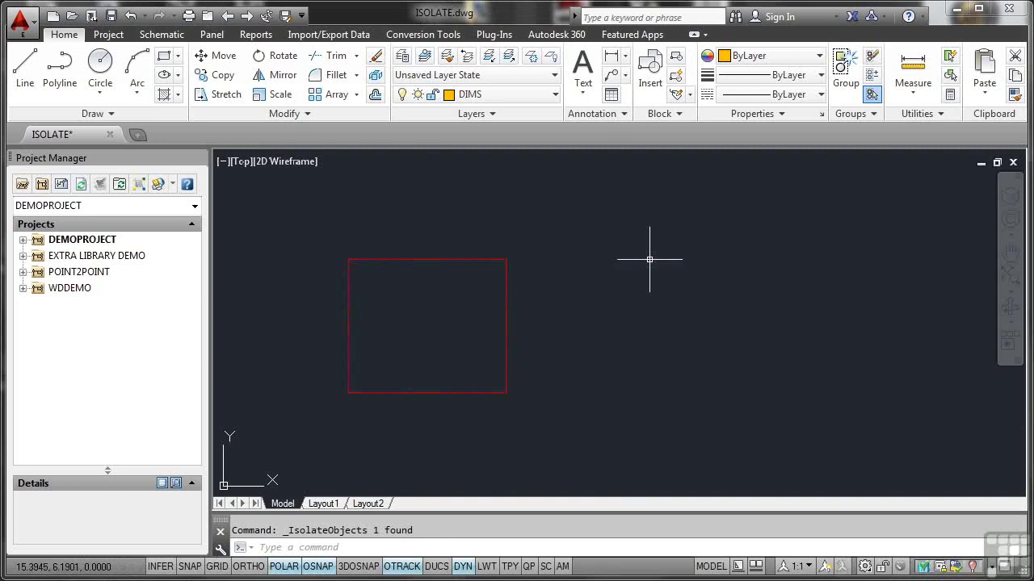
{"action": "right_click", "coordinate": [595, 231]}
{"action": "mouse_move", "coordinate": [646, 307]}
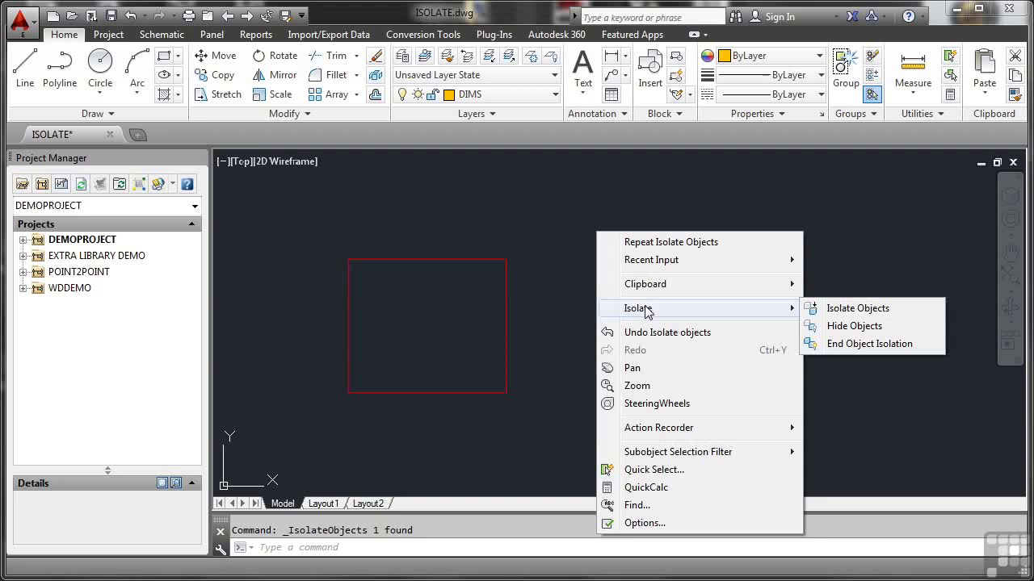
{"action": "left_click", "coordinate": [842, 347]}
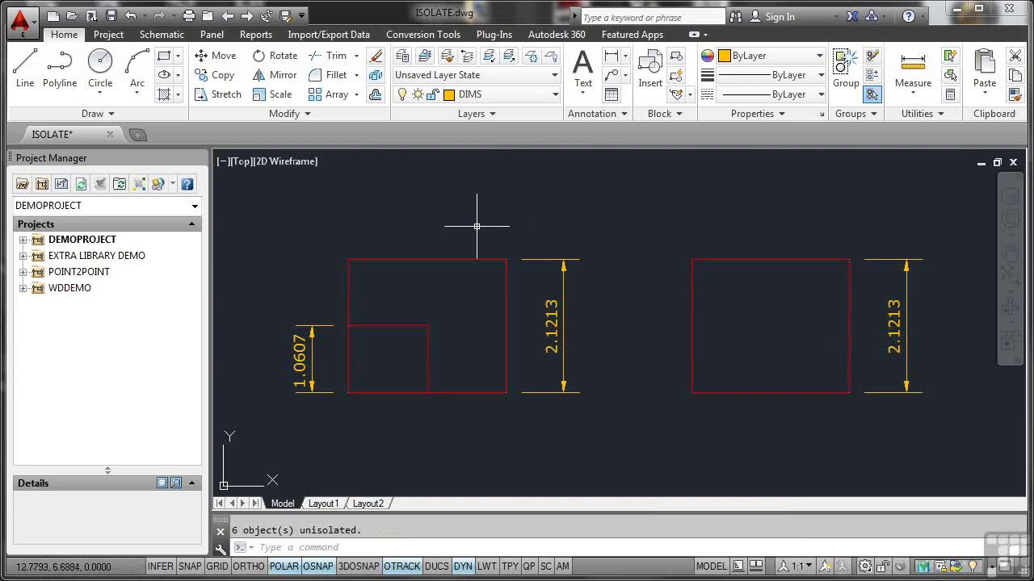
Step: Isolate both large rectangles together, and end object isolation to show the small rectangle and the dimensions again
{"action": "left_click", "coordinate": [427, 259]}
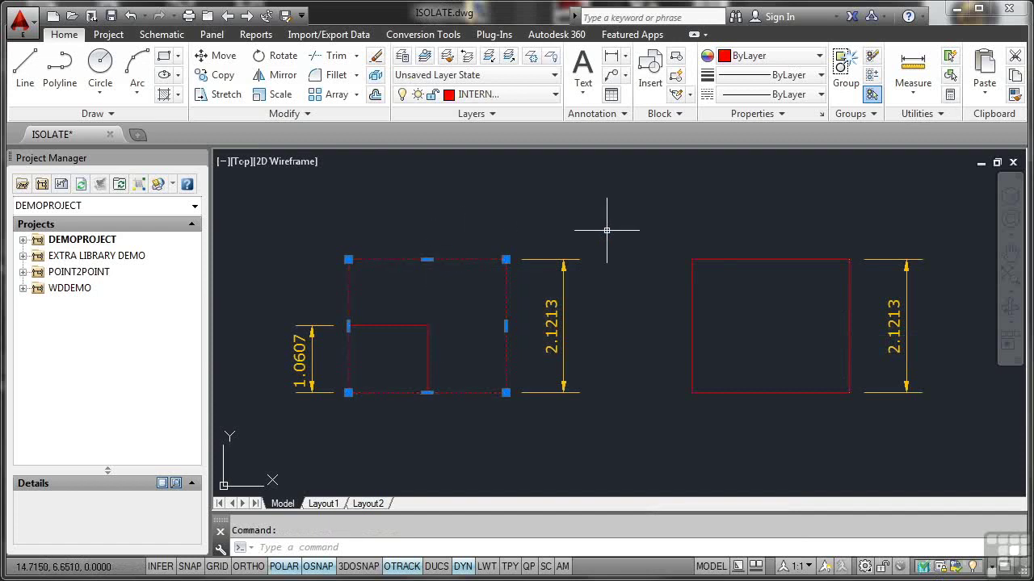
{"action": "left_click", "coordinate": [759, 260]}
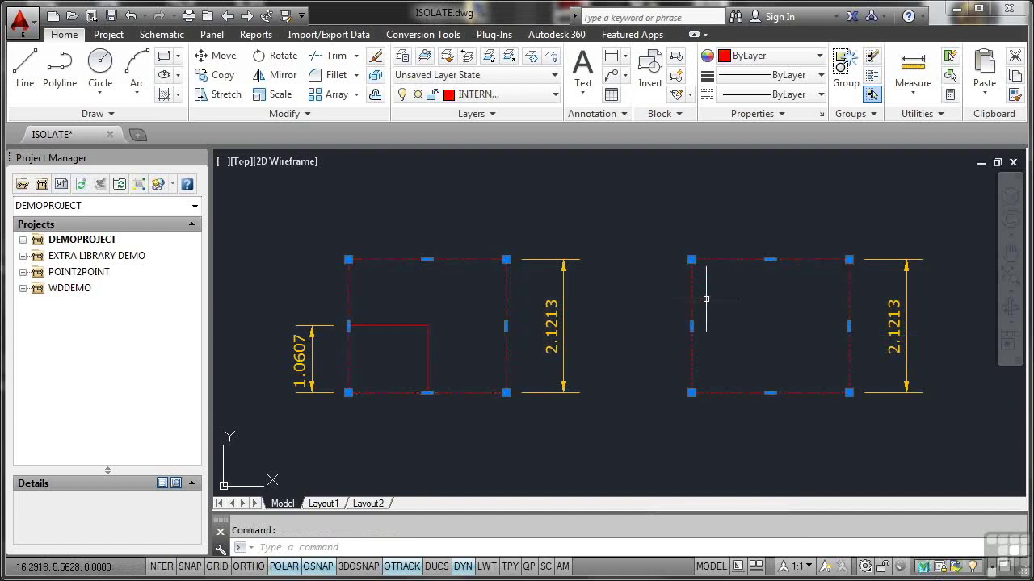
{"action": "right_click", "coordinate": [595, 204]}
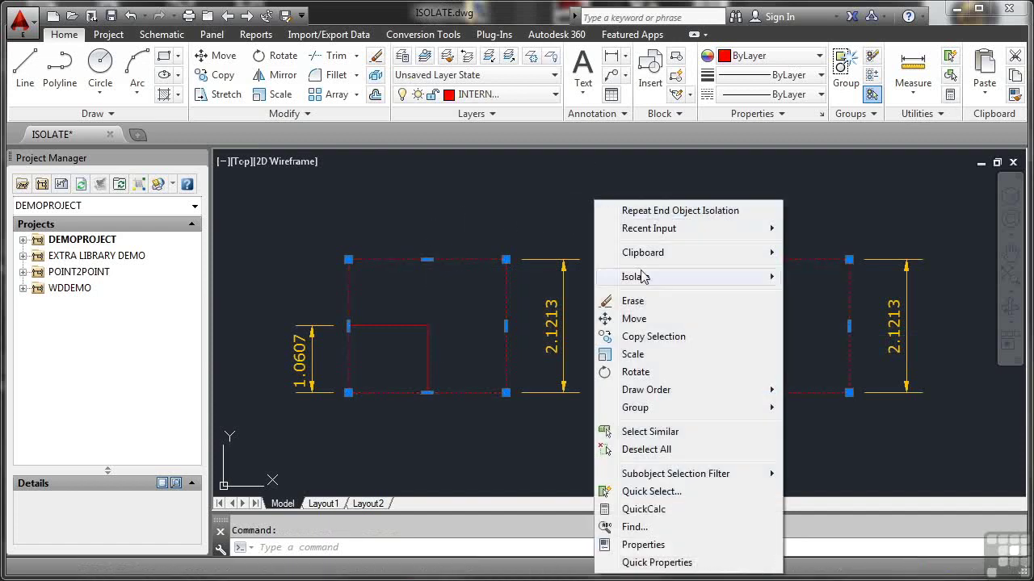
{"action": "mouse_move", "coordinate": [644, 277]}
{"action": "left_click", "coordinate": [812, 281]}
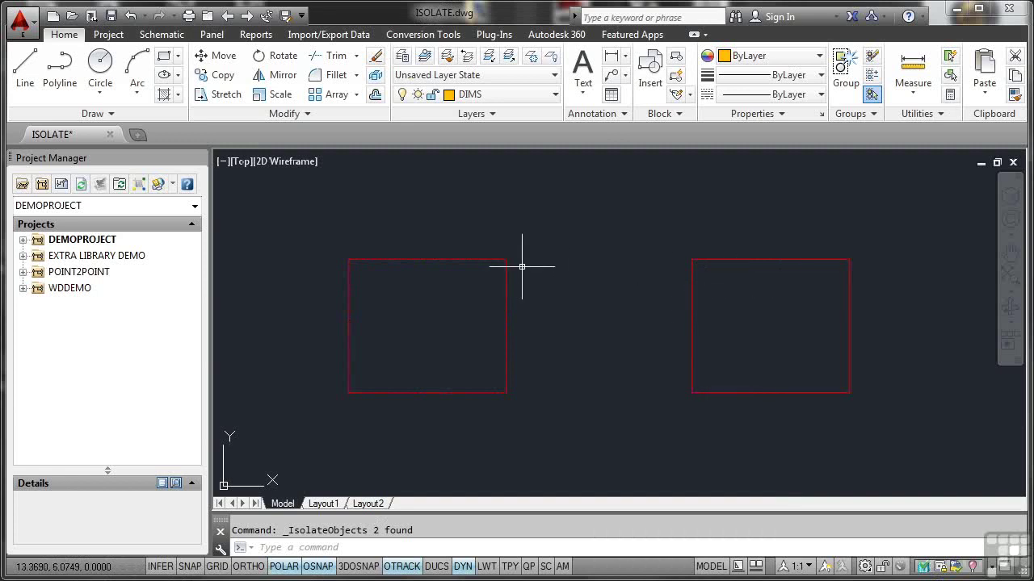
{"action": "right_click", "coordinate": [556, 214]}
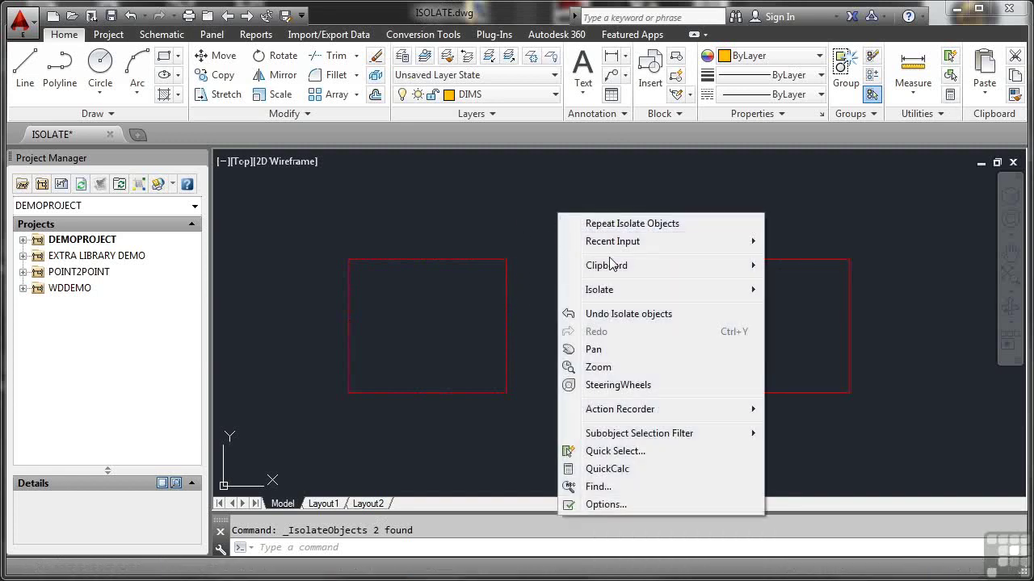
{"action": "mouse_move", "coordinate": [716, 293]}
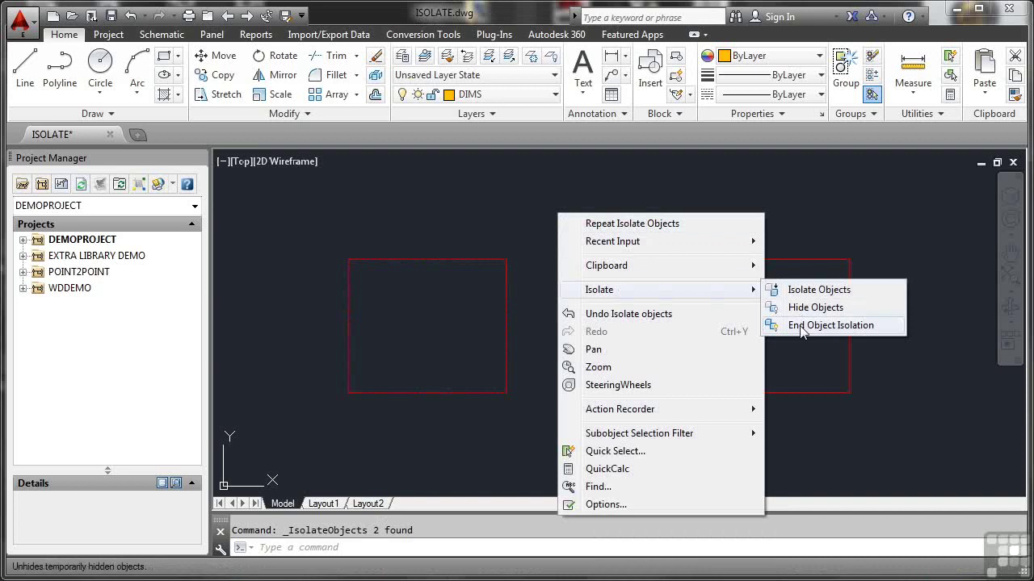
{"action": "left_click", "coordinate": [830, 325]}
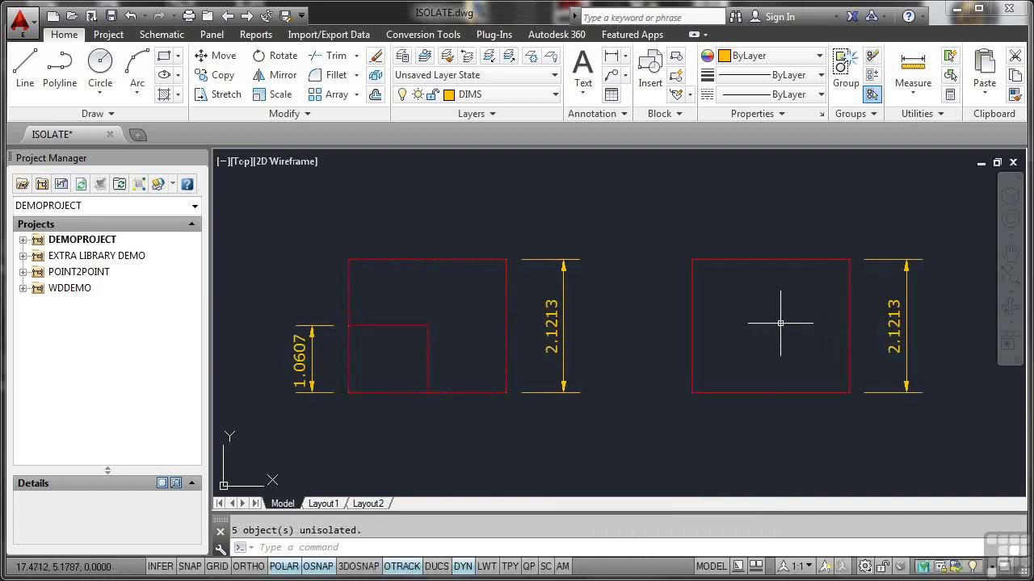
Step: Hide all three dimensions at once, and end object isolation to restore them
{"action": "left_click", "coordinate": [302, 335]}
{"action": "left_click", "coordinate": [506, 307]}
{"action": "left_click", "coordinate": [557, 300]}
{"action": "left_click", "coordinate": [896, 319]}
{"action": "right_click", "coordinate": [596, 196]}
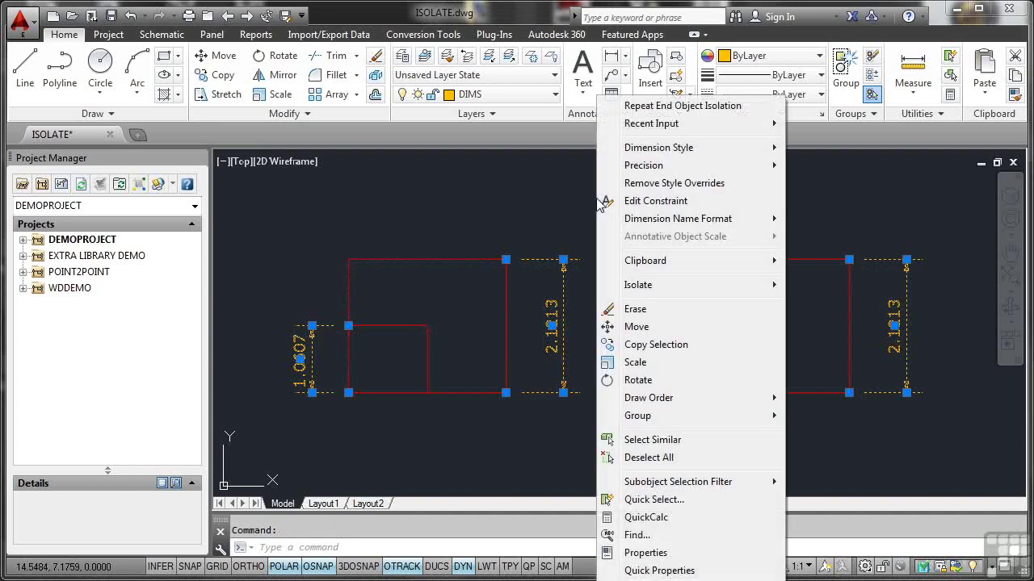
{"action": "mouse_move", "coordinate": [637, 283]}
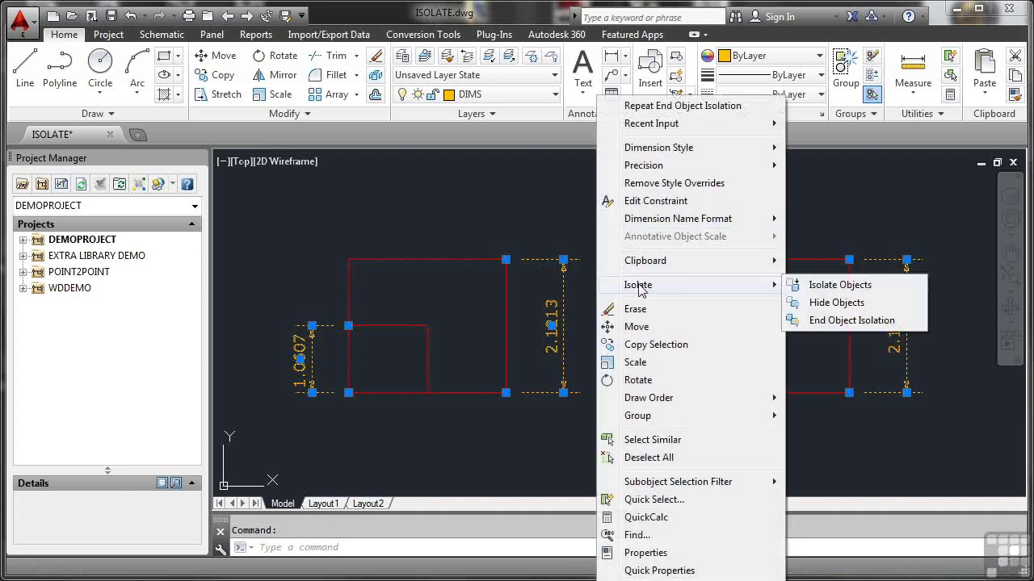
{"action": "left_click", "coordinate": [816, 300]}
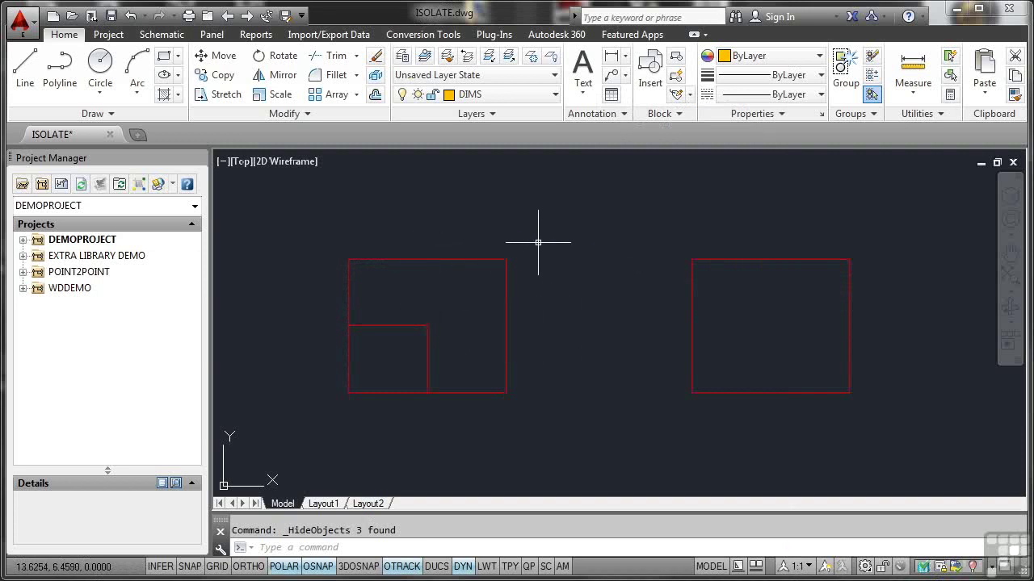
{"action": "right_click", "coordinate": [503, 195]}
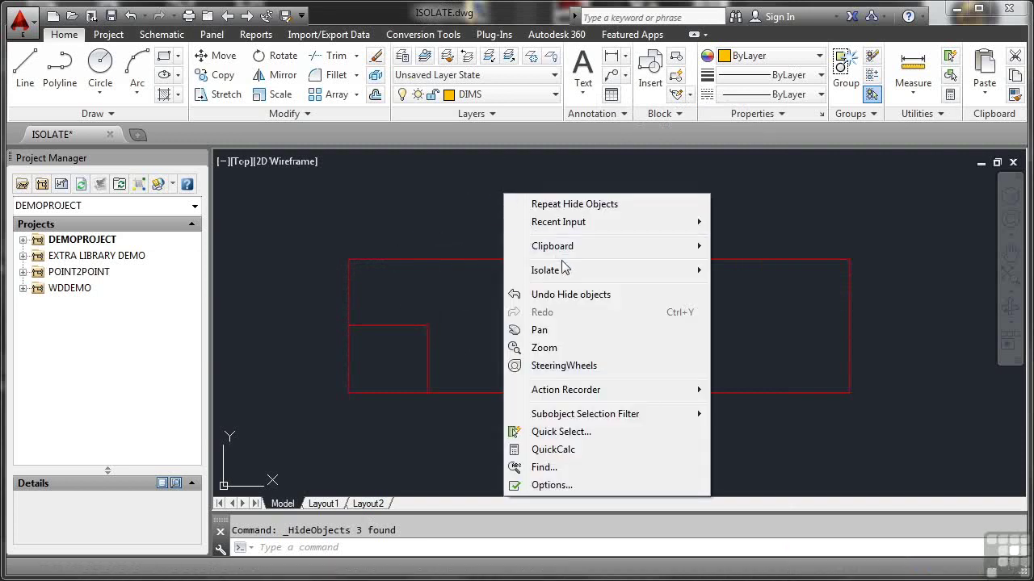
{"action": "mouse_move", "coordinate": [569, 273]}
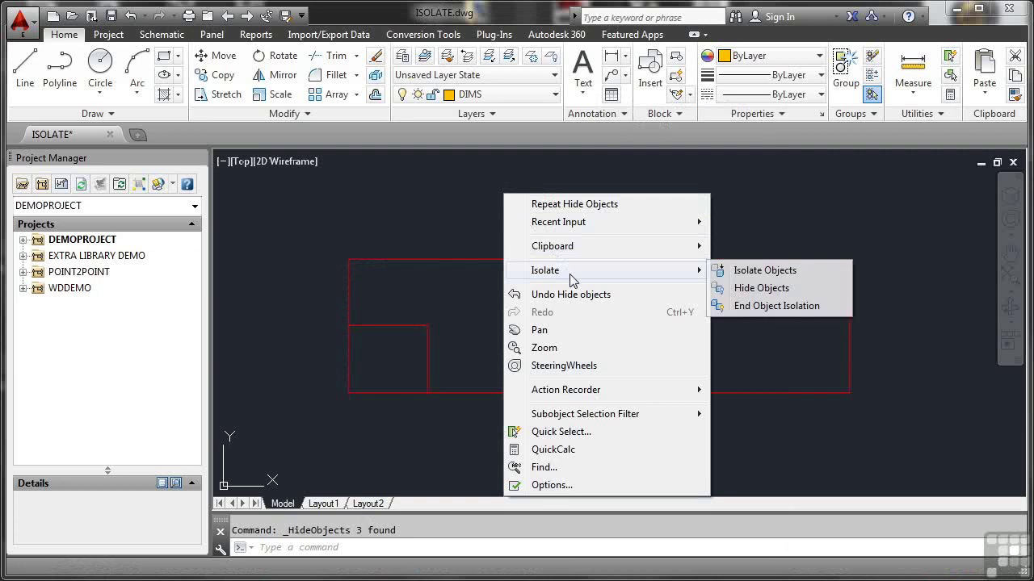
{"action": "left_click", "coordinate": [754, 310]}
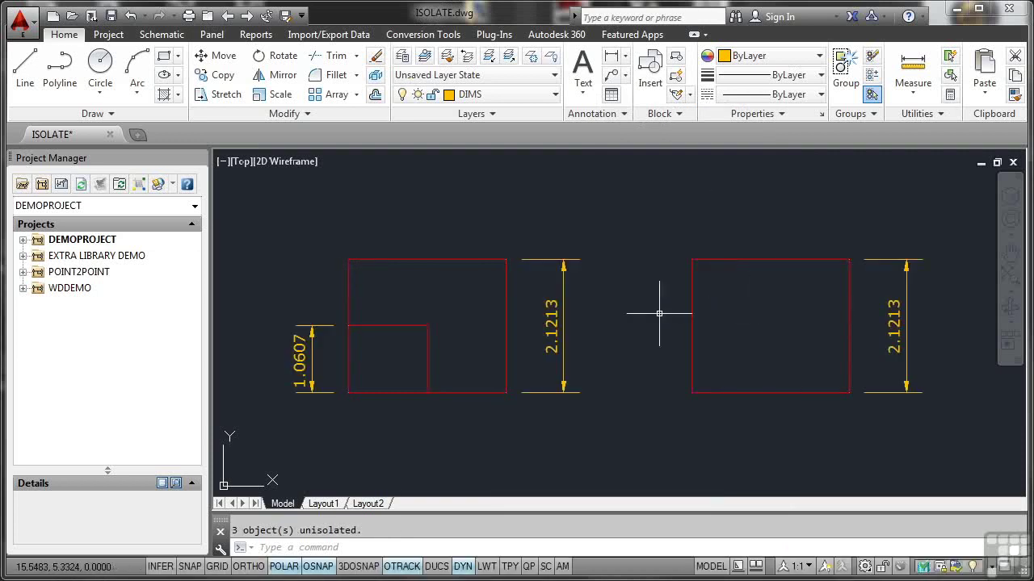